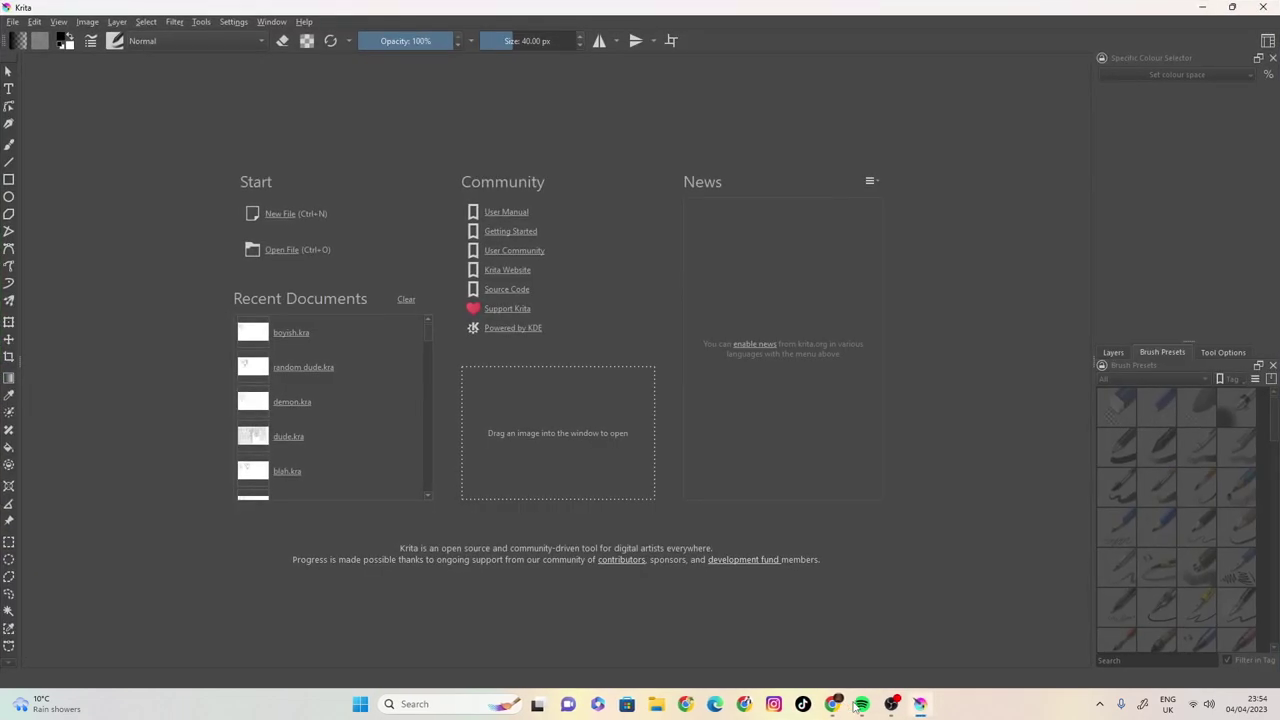
- Create a new 1920 x 1080 document and set the brush size to 3.65 px
click(12, 21)
click(37, 45)
click(762, 506)
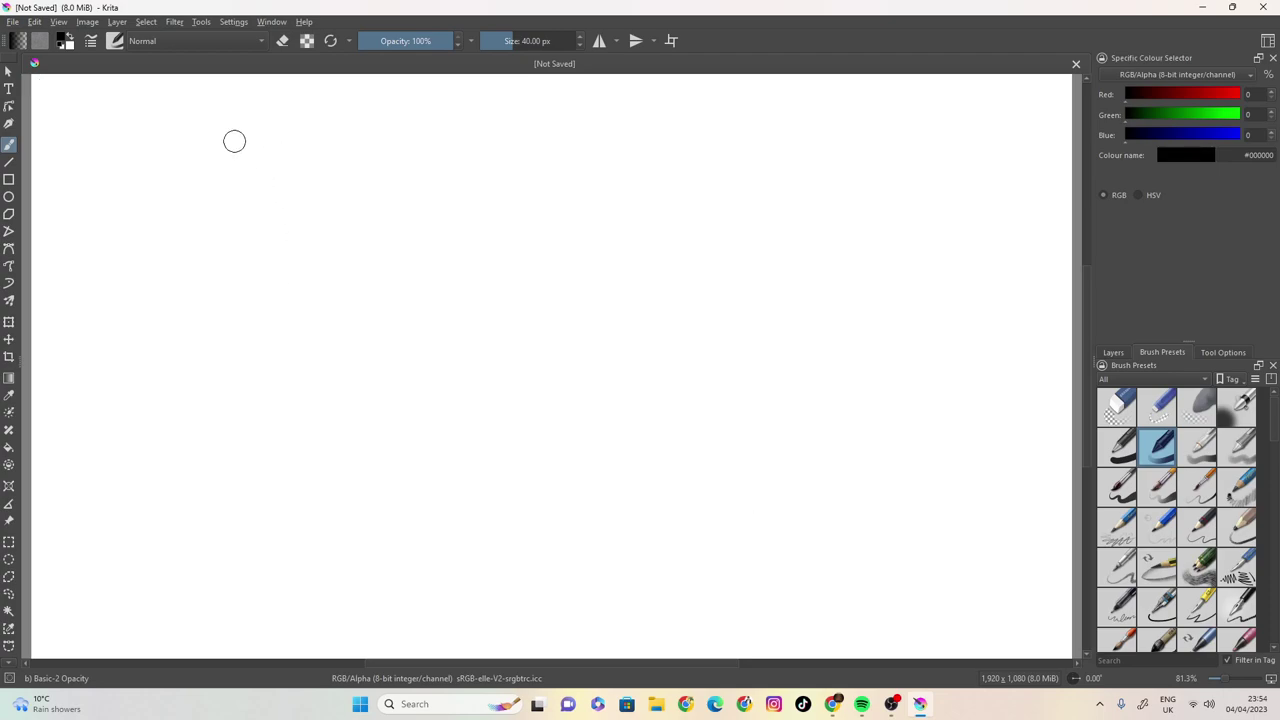
drag(509, 40, 491, 40)
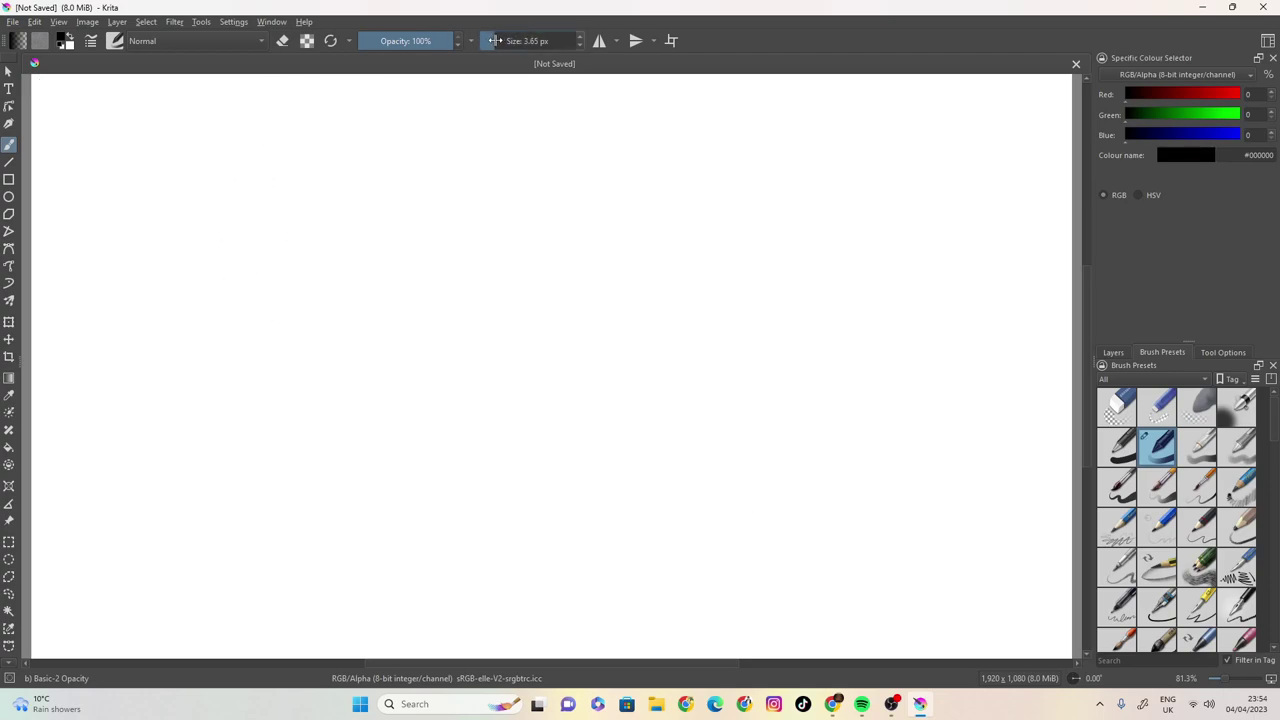
- Sketch the long robe outline, lower hem, legs and feet of a standing figure on the left side of the canvas
mouse_move(214, 188)
mouse_down()
mouse_move(218, 167)
mouse_move(150, 229)
mouse_move(133, 320)
mouse_up()
drag(200, 234, 218, 408)
drag(136, 307, 122, 390)
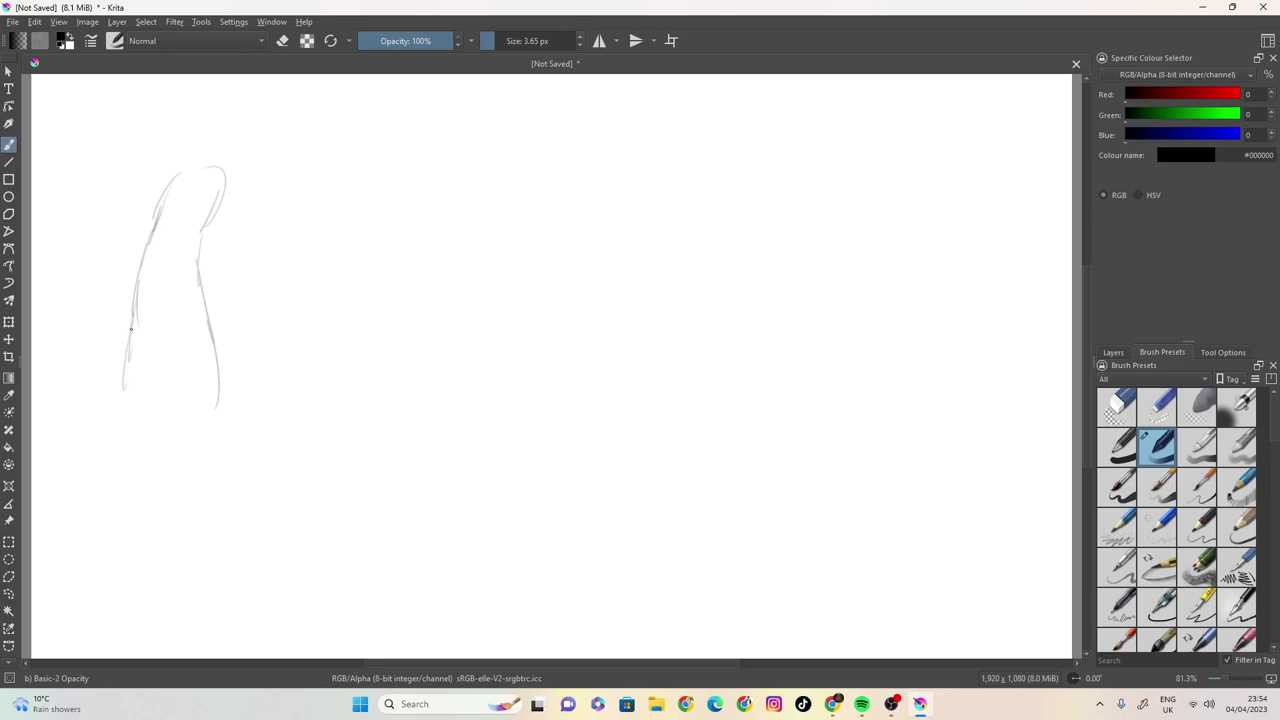
mouse_move(202, 246)
mouse_down()
mouse_move(206, 298)
mouse_move(251, 414)
mouse_move(244, 441)
mouse_up()
mouse_move(128, 345)
mouse_down()
mouse_move(124, 403)
mouse_move(206, 417)
mouse_move(133, 415)
mouse_move(120, 447)
mouse_move(154, 444)
mouse_move(159, 428)
mouse_move(257, 435)
mouse_move(198, 456)
mouse_up()
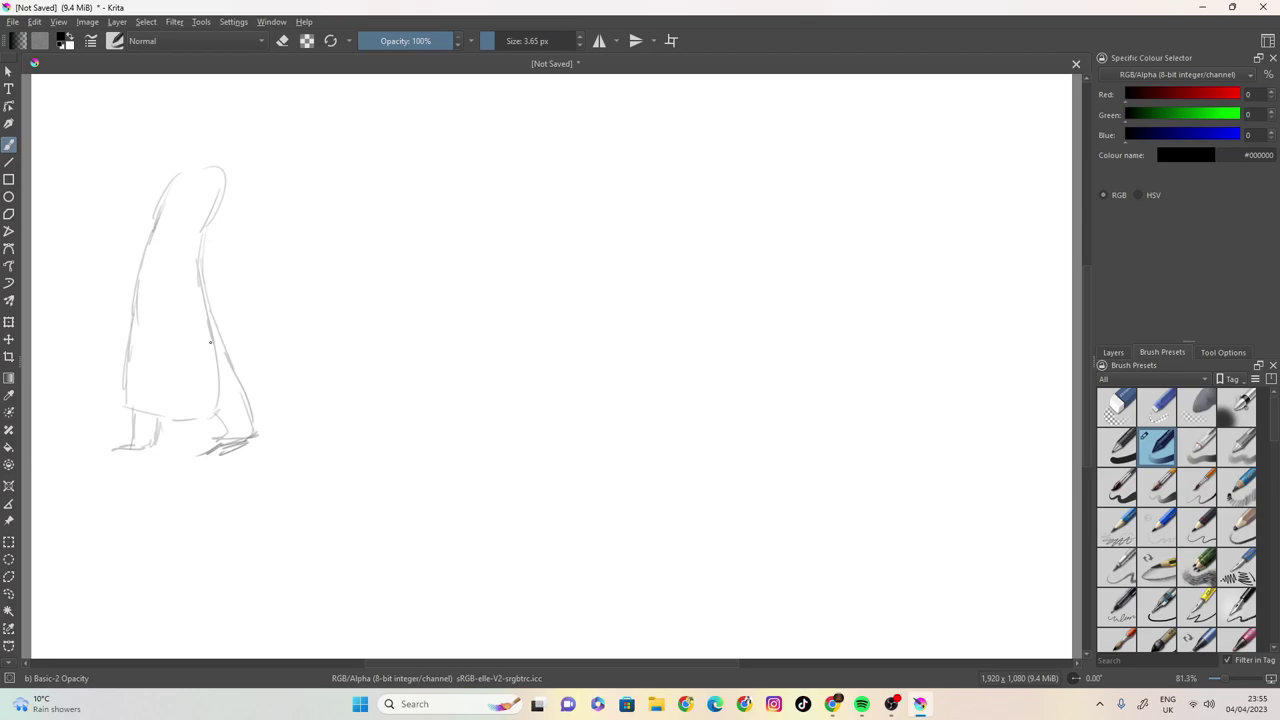
- Sketch the robed figure's wide hanging sleeve, the raised bent arm with fold lines, and the shoulder line
mouse_move(236, 176)
mouse_down()
mouse_move(244, 200)
mouse_move(220, 205)
mouse_move(230, 226)
mouse_move(242, 203)
mouse_move(221, 217)
mouse_move(232, 286)
mouse_up()
mouse_move(246, 205)
mouse_down()
mouse_move(276, 290)
mouse_move(250, 308)
mouse_up()
mouse_move(149, 184)
mouse_down()
mouse_move(166, 174)
mouse_move(93, 197)
mouse_move(92, 243)
mouse_up()
mouse_move(122, 190)
mouse_down()
mouse_move(91, 223)
mouse_move(105, 247)
mouse_move(151, 232)
mouse_move(131, 239)
mouse_move(129, 225)
mouse_move(165, 176)
mouse_move(122, 188)
mouse_move(128, 230)
mouse_up()
drag(143, 189, 138, 237)
drag(102, 189, 93, 210)
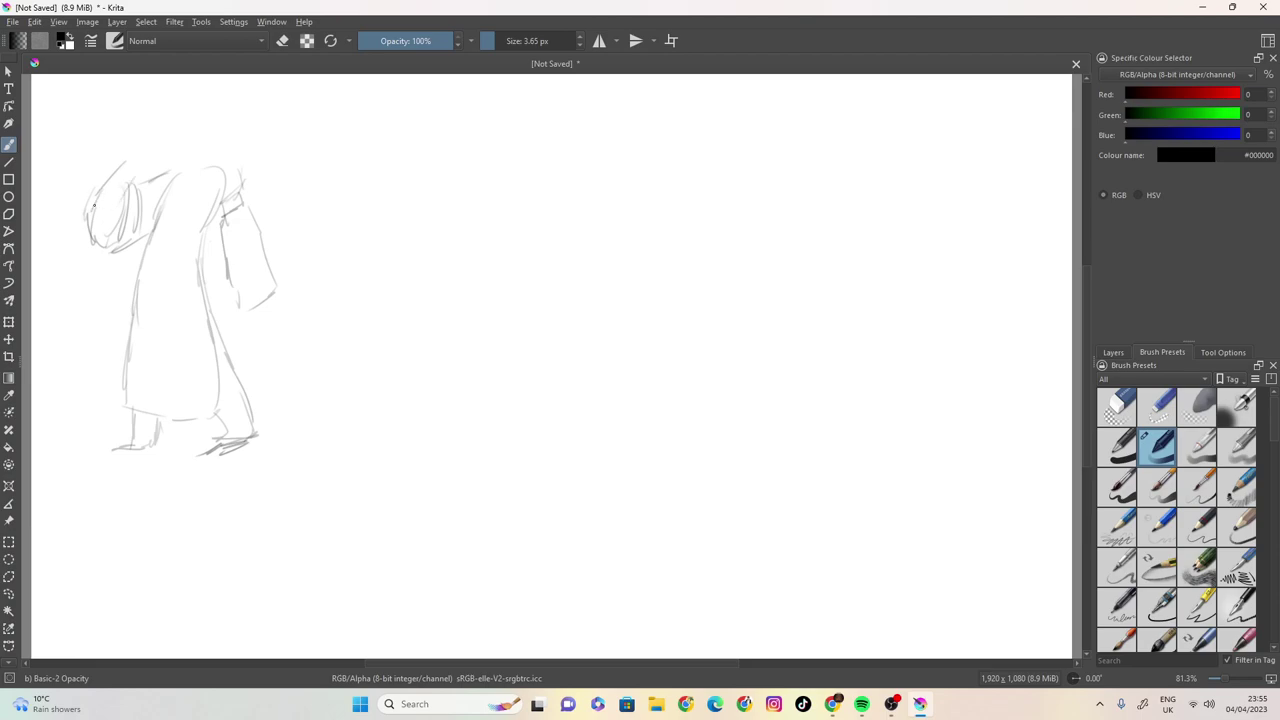
mouse_move(123, 163)
mouse_down()
mouse_move(186, 134)
mouse_move(175, 170)
mouse_move(245, 183)
mouse_up()
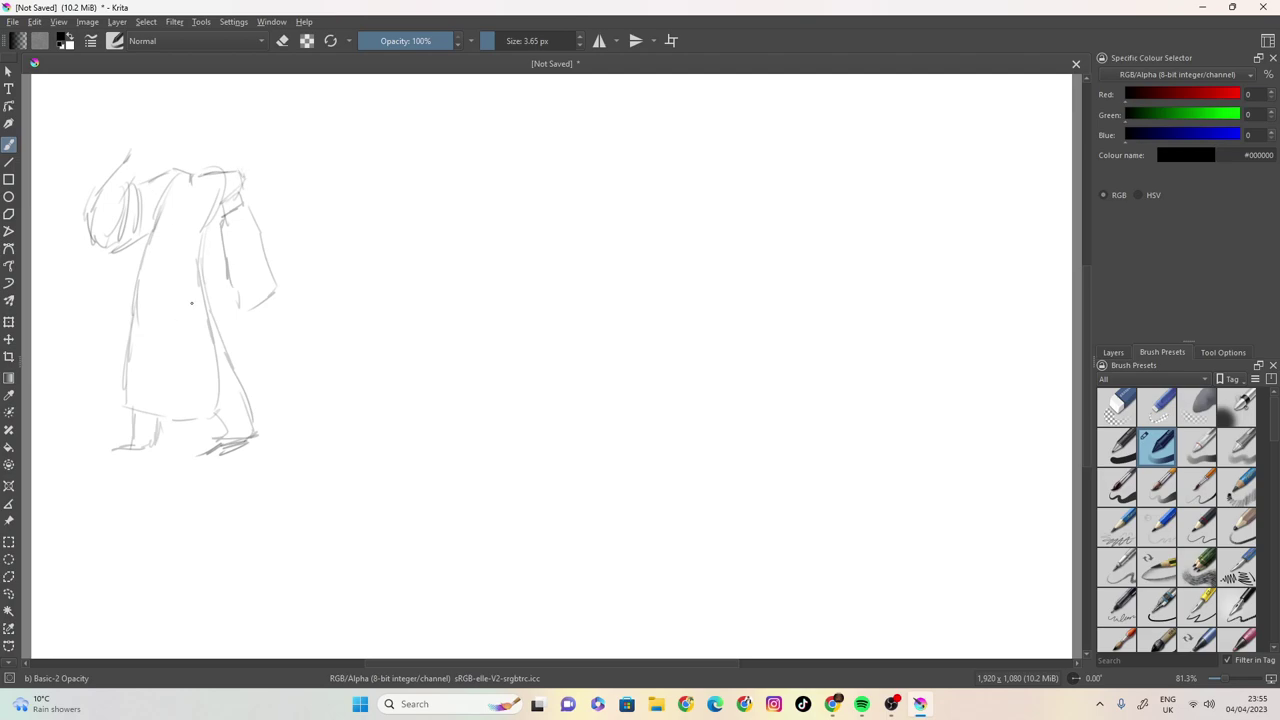
- Extend the robed figure's hanging sleeve and sketch its head with spiky hair and two simple eyes
mouse_move(228, 282)
mouse_down()
mouse_move(234, 337)
mouse_move(284, 320)
mouse_move(287, 290)
mouse_move(274, 276)
mouse_move(289, 313)
mouse_move(278, 324)
mouse_move(236, 336)
mouse_move(276, 292)
mouse_move(238, 311)
mouse_move(274, 291)
mouse_move(240, 313)
mouse_up()
drag(166, 414, 156, 450)
mouse_move(194, 168)
mouse_down()
mouse_move(204, 110)
mouse_move(219, 101)
mouse_move(219, 113)
mouse_move(193, 121)
mouse_move(200, 99)
mouse_move(172, 131)
mouse_move(215, 103)
mouse_move(242, 106)
mouse_move(234, 153)
mouse_move(204, 160)
mouse_move(256, 149)
mouse_move(190, 154)
mouse_up()
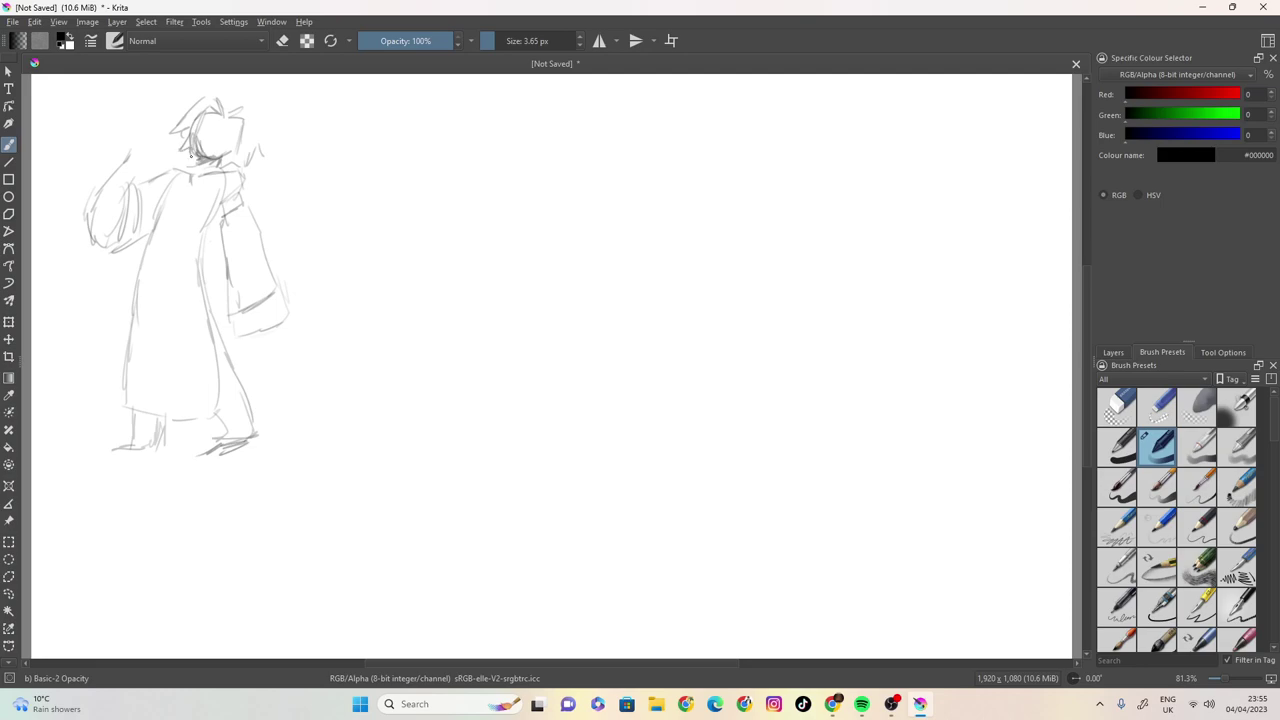
mouse_move(224, 102)
mouse_down()
mouse_move(198, 98)
mouse_move(263, 104)
mouse_move(275, 137)
mouse_move(214, 157)
mouse_move(207, 136)
mouse_move(225, 141)
mouse_up()
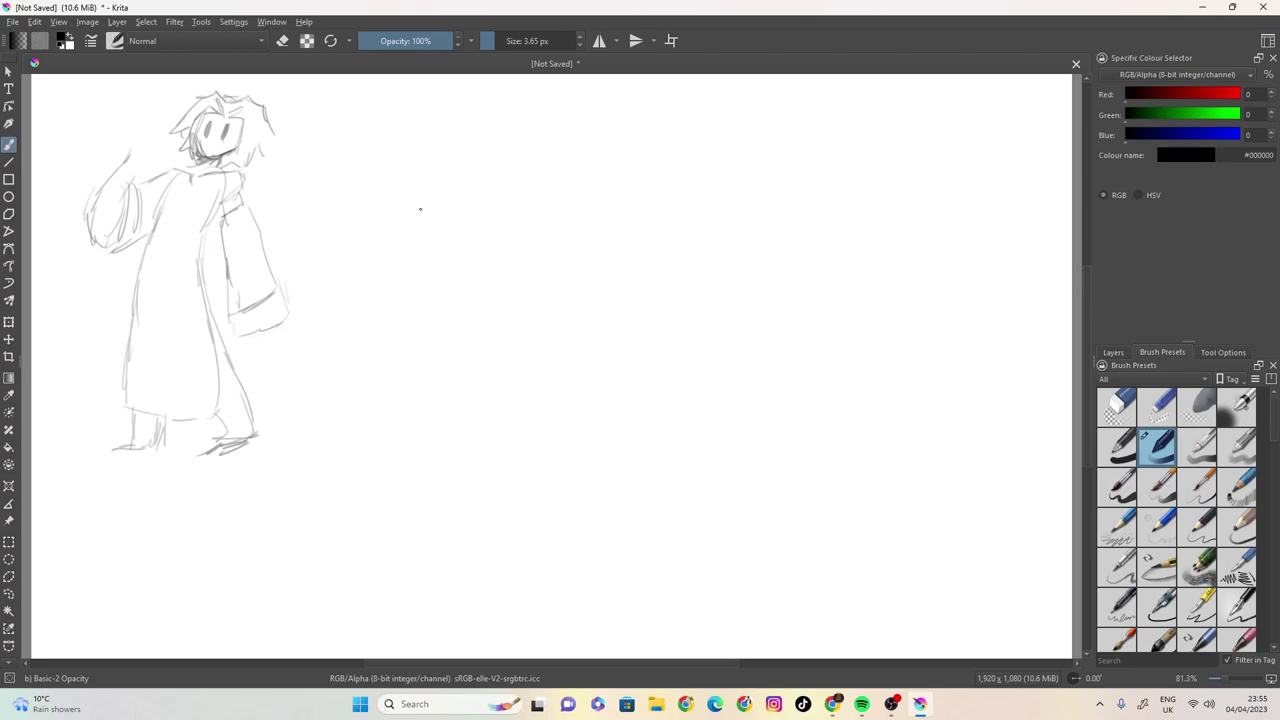
- Sketch the torso and arm guide lines of a second figure to the right of the robed figure
mouse_move(416, 212)
mouse_down()
mouse_move(413, 250)
mouse_move(470, 282)
mouse_move(477, 326)
mouse_up()
drag(412, 236, 403, 340)
drag(436, 262, 420, 356)
mouse_move(488, 208)
mouse_down()
mouse_move(501, 287)
mouse_move(475, 271)
mouse_move(467, 344)
mouse_up()
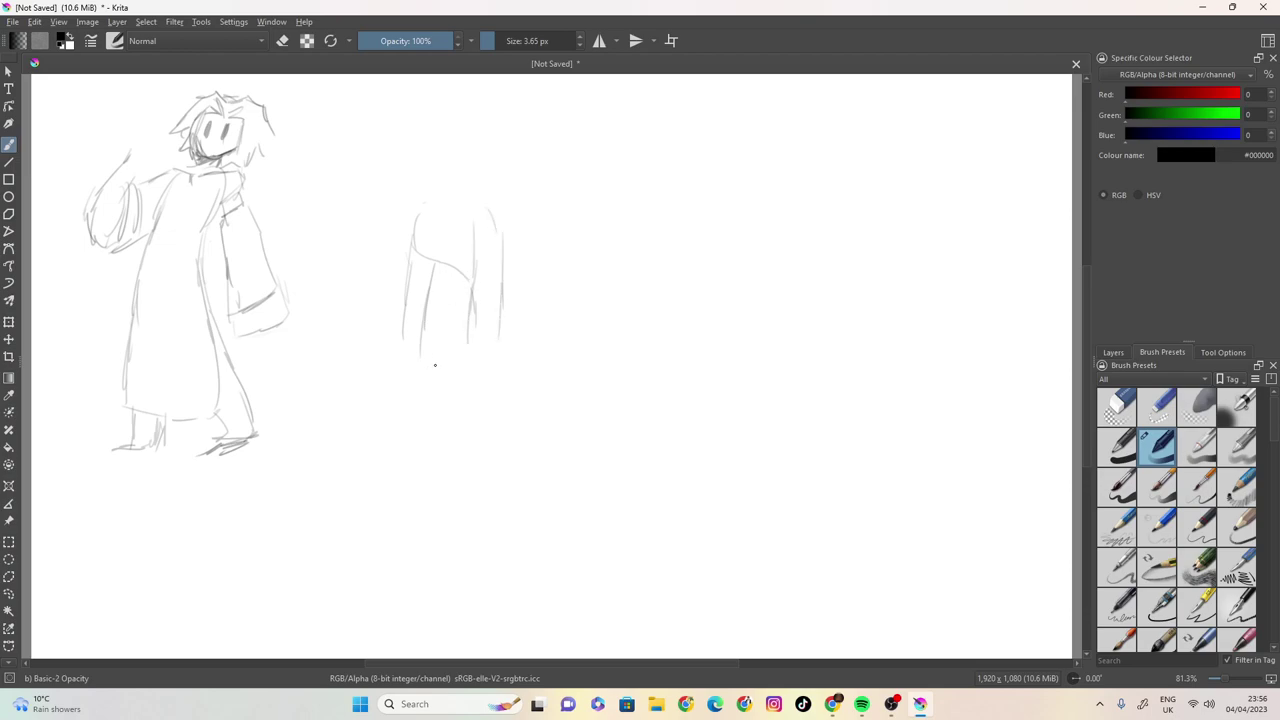
- Sketch a large head right of the canvas centre with jaw, neck line and chin-length hair covering one side of the face
mouse_move(640, 224)
mouse_down()
mouse_move(649, 315)
mouse_move(700, 329)
mouse_move(654, 319)
mouse_move(672, 329)
mouse_move(709, 324)
mouse_move(689, 339)
mouse_move(715, 378)
mouse_up()
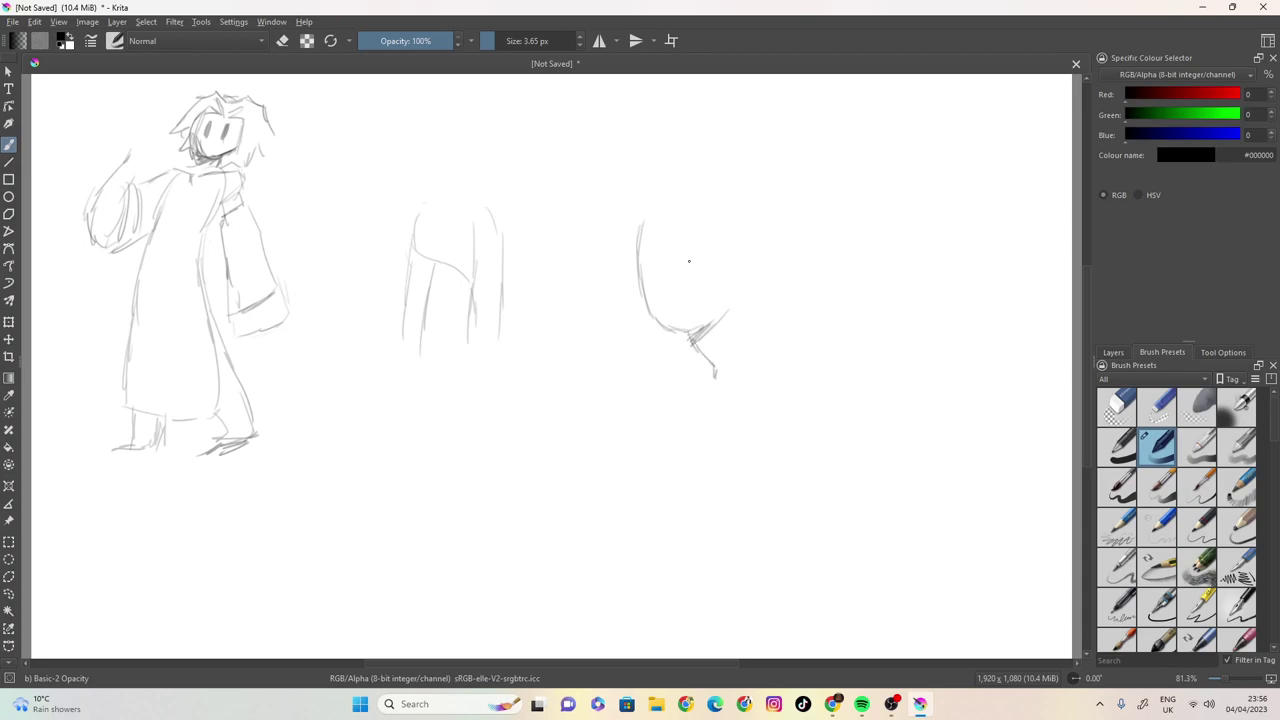
drag(681, 201, 681, 250)
mouse_move(666, 200)
mouse_down()
mouse_move(683, 256)
mouse_move(746, 291)
mouse_move(762, 184)
mouse_move(706, 168)
mouse_move(664, 182)
mouse_move(632, 224)
mouse_move(640, 212)
mouse_up()
mouse_move(643, 211)
mouse_down()
mouse_move(628, 293)
mouse_move(628, 250)
mouse_move(664, 334)
mouse_up()
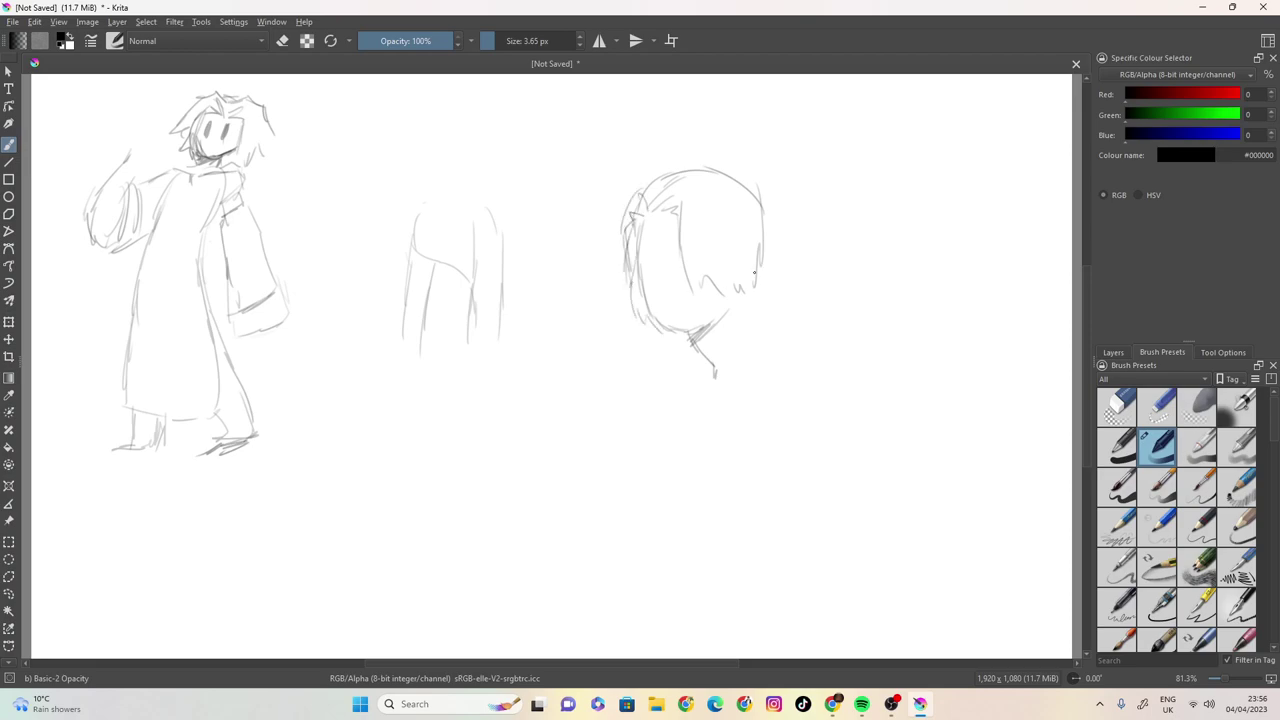
mouse_move(720, 292)
mouse_down()
mouse_move(724, 334)
mouse_move(768, 284)
mouse_up()
drag(727, 175, 774, 252)
- Draw the large head's visible eye, eyebrow, nose and smirking mouth
mouse_move(644, 240)
mouse_down()
mouse_move(682, 234)
mouse_move(660, 252)
mouse_move(663, 292)
mouse_move(675, 294)
mouse_move(660, 258)
mouse_move(646, 263)
mouse_up()
mouse_move(648, 257)
mouse_down()
mouse_move(646, 275)
mouse_move(656, 264)
mouse_up()
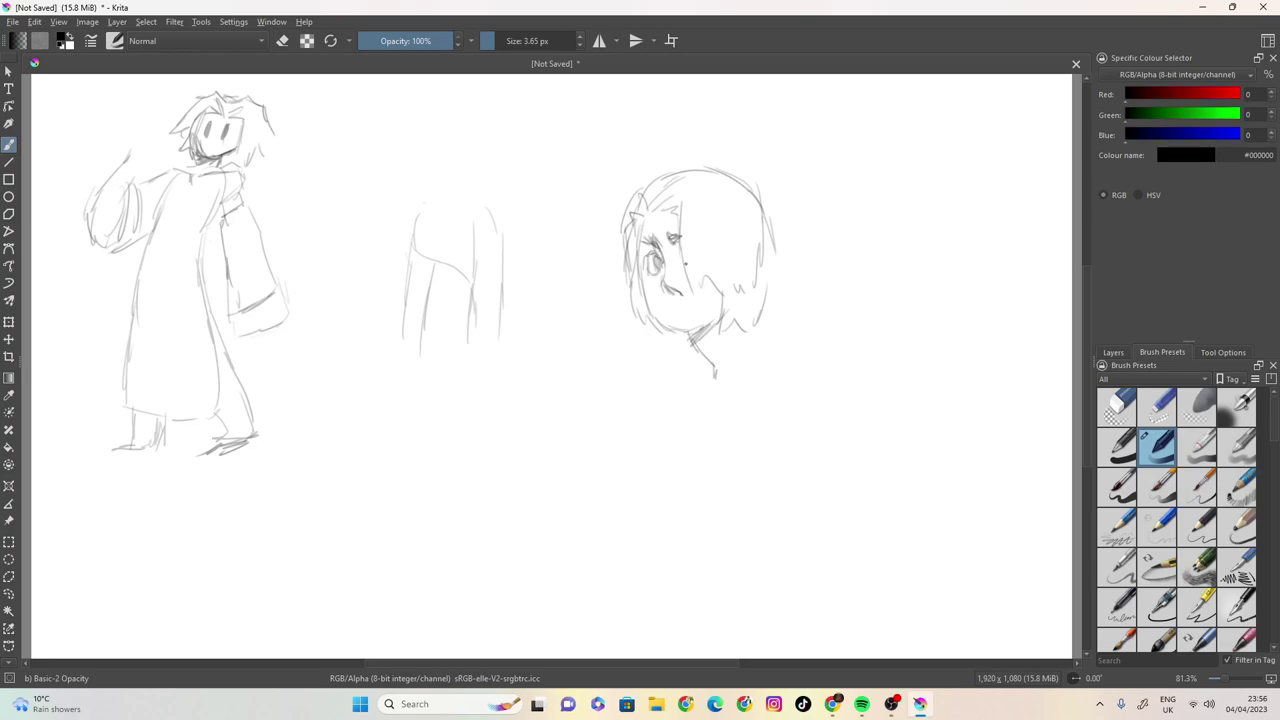
mouse_move(680, 309)
mouse_down()
mouse_move(706, 300)
mouse_move(703, 353)
mouse_up()
- Sketch the large figure's left-hand shoulder, upper arm, armpit and the side of the torso down to the waist
mouse_move(699, 347)
mouse_down()
mouse_move(708, 364)
mouse_move(655, 381)
mouse_move(645, 462)
mouse_up()
drag(655, 408, 646, 460)
drag(704, 365, 650, 390)
mouse_move(648, 389)
mouse_down()
mouse_move(622, 411)
mouse_move(592, 508)
mouse_up()
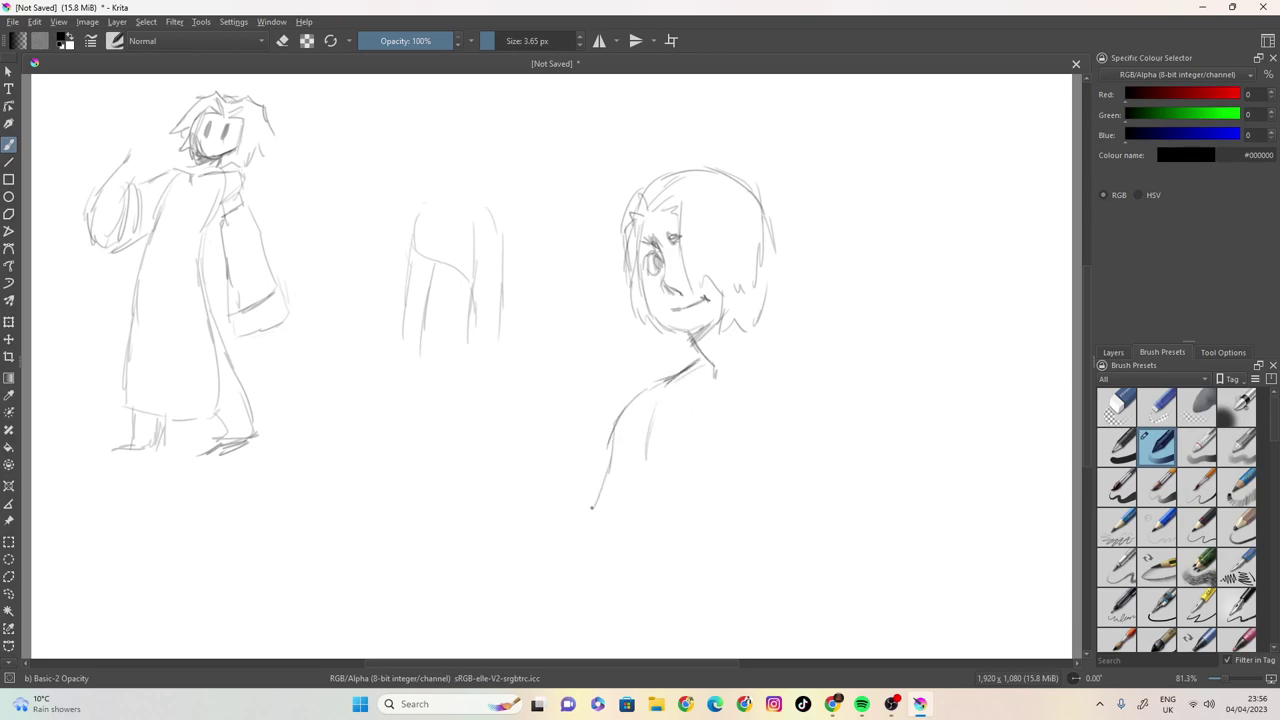
drag(614, 450, 578, 540)
mouse_move(643, 498)
mouse_down()
mouse_move(624, 550)
mouse_move(626, 530)
mouse_up()
mouse_move(629, 462)
mouse_down()
mouse_move(644, 468)
mouse_move(657, 522)
mouse_move(641, 514)
mouse_move(662, 521)
mouse_up()
drag(648, 472, 725, 598)
- Draw the large figure's neck, collarbones, right-hand shoulder and the start of the chest line
drag(752, 331, 822, 378)
mouse_move(670, 395)
mouse_down()
mouse_move(740, 410)
mouse_move(810, 374)
mouse_move(830, 381)
mouse_up()
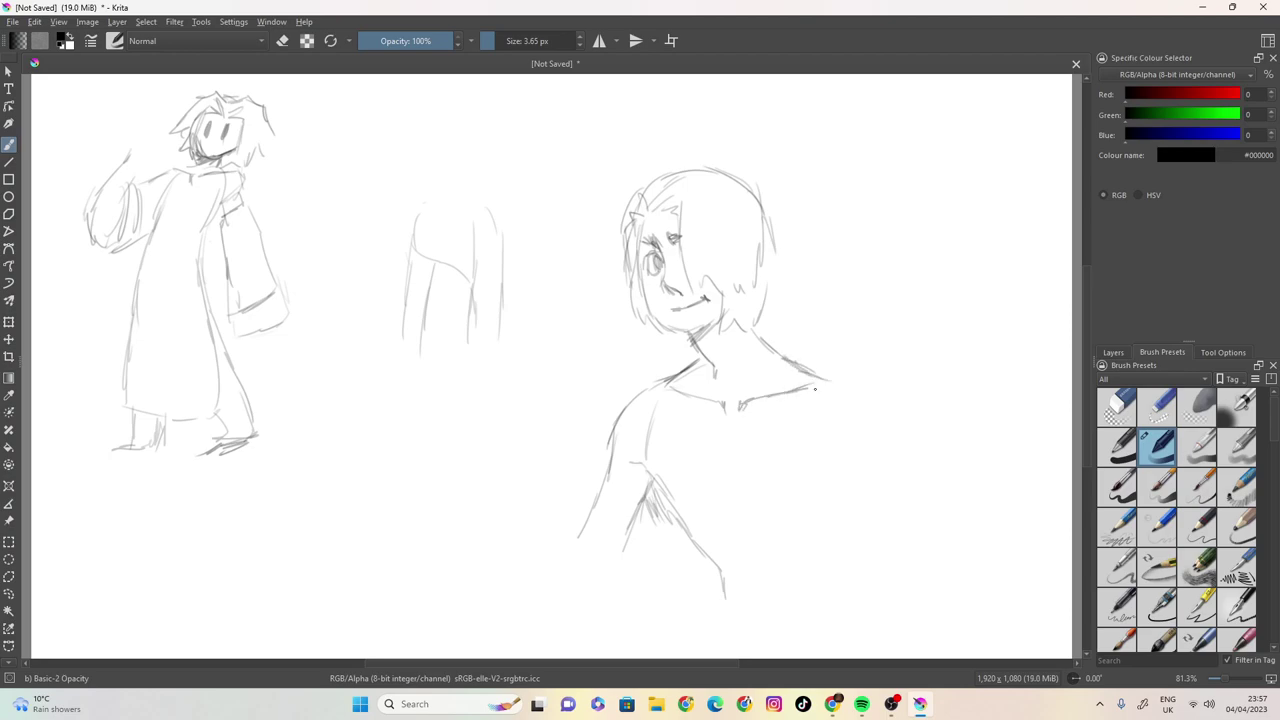
mouse_move(735, 378)
mouse_down()
mouse_move(737, 352)
mouse_move(736, 374)
mouse_up()
mouse_move(834, 382)
mouse_down()
mouse_move(854, 390)
mouse_move(874, 436)
mouse_move(878, 486)
mouse_up()
drag(805, 470, 826, 473)
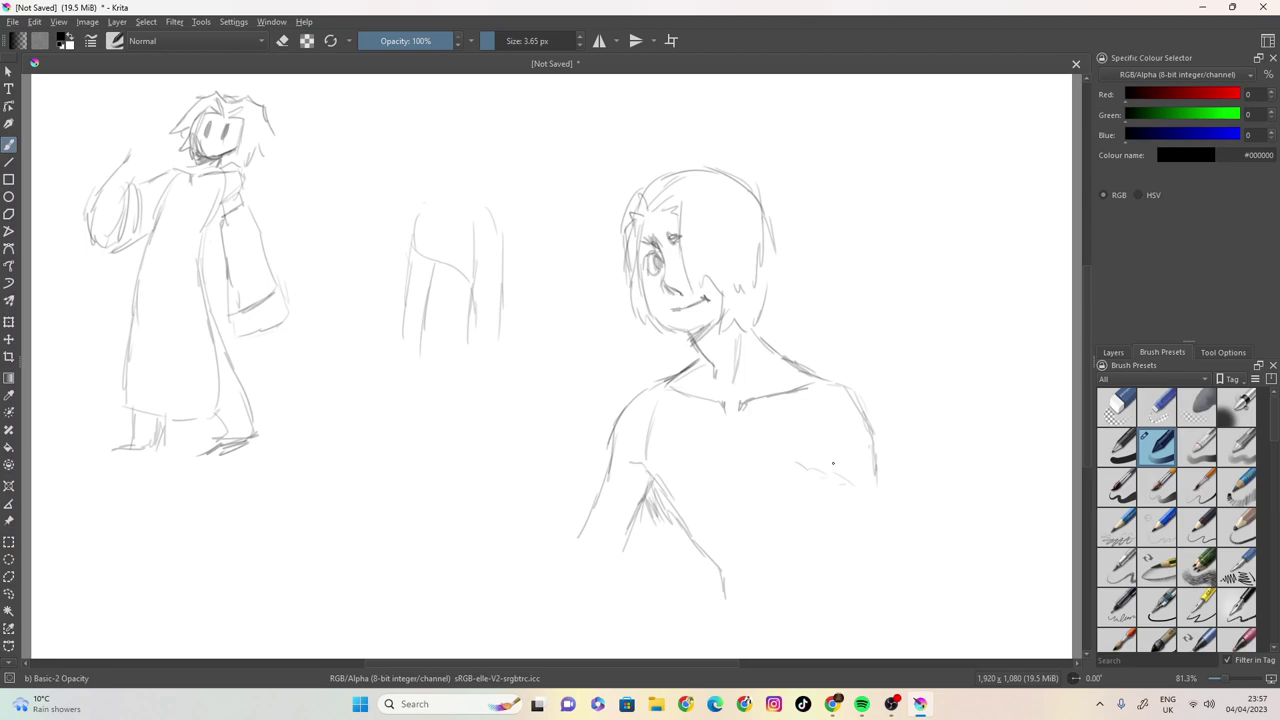
- Sketch the large figure's right-hand arm with upper-arm muscles, elbow and forearm down to the canvas's lower edge
mouse_move(837, 386)
mouse_down()
mouse_move(858, 404)
mouse_move(874, 464)
mouse_move(873, 500)
mouse_move(842, 541)
mouse_up()
mouse_move(875, 466)
mouse_down()
mouse_move(904, 526)
mouse_move(851, 547)
mouse_up()
drag(828, 504, 874, 588)
drag(844, 538, 878, 580)
mouse_move(876, 466)
mouse_down()
mouse_move(903, 500)
mouse_move(907, 525)
mouse_move(886, 512)
mouse_move(909, 553)
mouse_up()
drag(857, 491, 884, 527)
drag(881, 525, 890, 553)
drag(906, 505, 947, 594)
mouse_move(871, 567)
mouse_down()
mouse_move(890, 593)
mouse_move(888, 608)
mouse_move(874, 600)
mouse_move(872, 642)
mouse_up()
mouse_move(928, 556)
mouse_down()
mouse_move(946, 582)
mouse_move(936, 658)
mouse_up()
drag(947, 597, 943, 628)
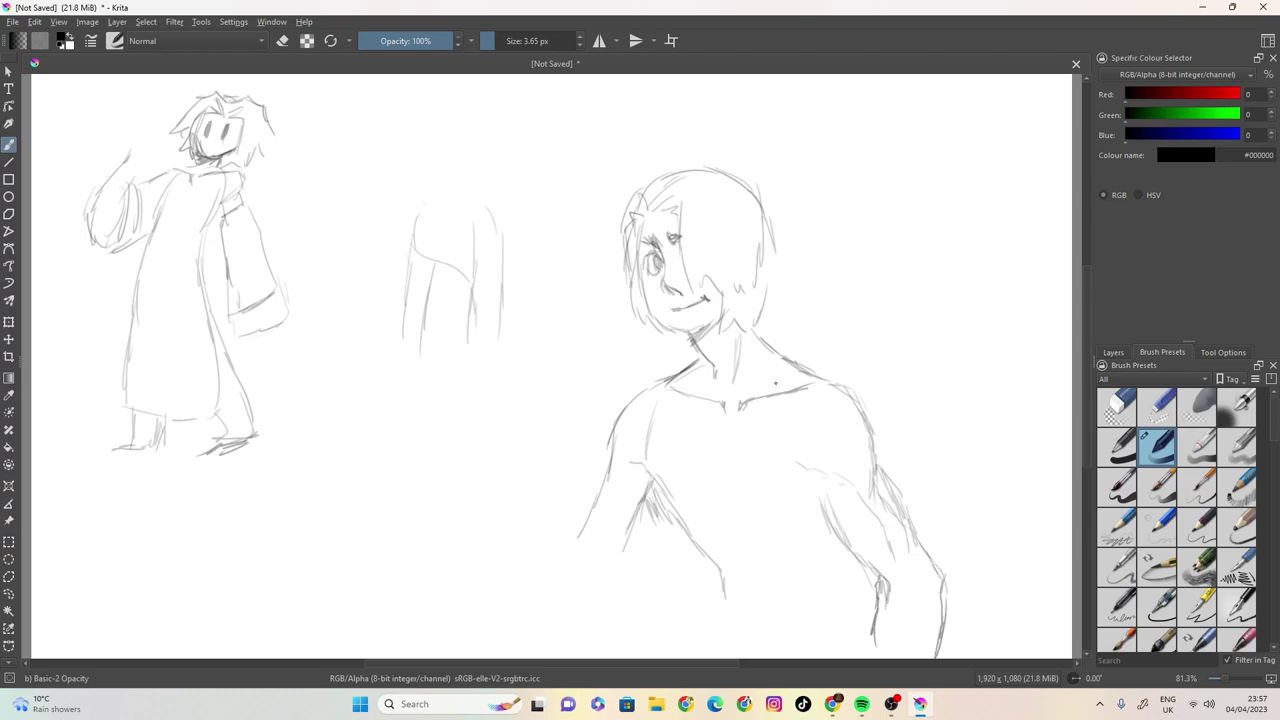
- Reinforce the large figure's left-hand shoulder and arm contours and extend the forearm downward
mouse_move(656, 383)
mouse_down()
mouse_move(606, 441)
mouse_move(589, 497)
mouse_up()
drag(608, 446, 579, 532)
drag(632, 524, 618, 550)
drag(660, 494, 626, 552)
drag(636, 532, 614, 564)
drag(650, 503, 629, 549)
drag(630, 547, 607, 577)
mouse_move(588, 518)
mouse_down()
mouse_move(546, 586)
mouse_move(568, 590)
mouse_move(600, 566)
mouse_up()
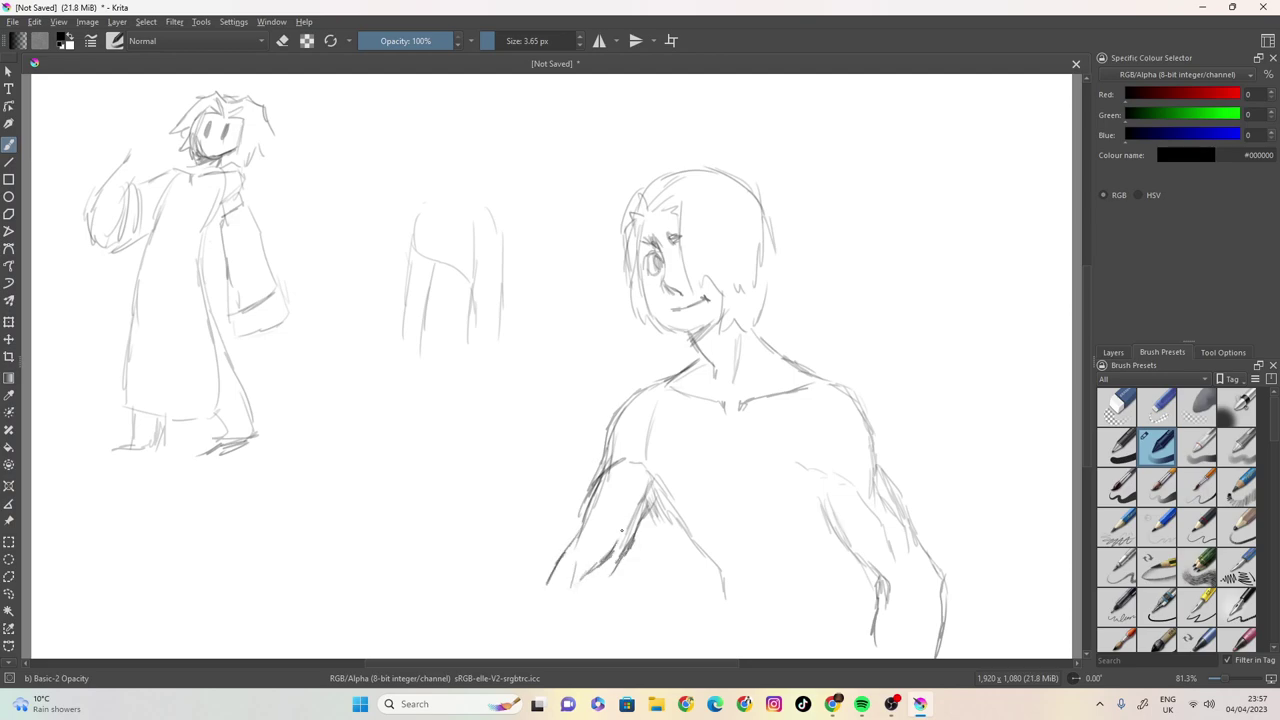
- Add chest, sternum, rib and side-muscle lines to the large figure's bare torso
drag(659, 512, 667, 546)
drag(665, 544, 669, 572)
drag(835, 547, 819, 609)
drag(709, 502, 726, 498)
drag(740, 494, 744, 505)
drag(733, 430, 735, 463)
mouse_move(836, 480)
mouse_down()
mouse_move(802, 495)
mouse_move(827, 533)
mouse_move(791, 557)
mouse_move(790, 531)
mouse_move(785, 549)
mouse_move(808, 536)
mouse_move(793, 555)
mouse_move(812, 545)
mouse_move(796, 576)
mouse_up()
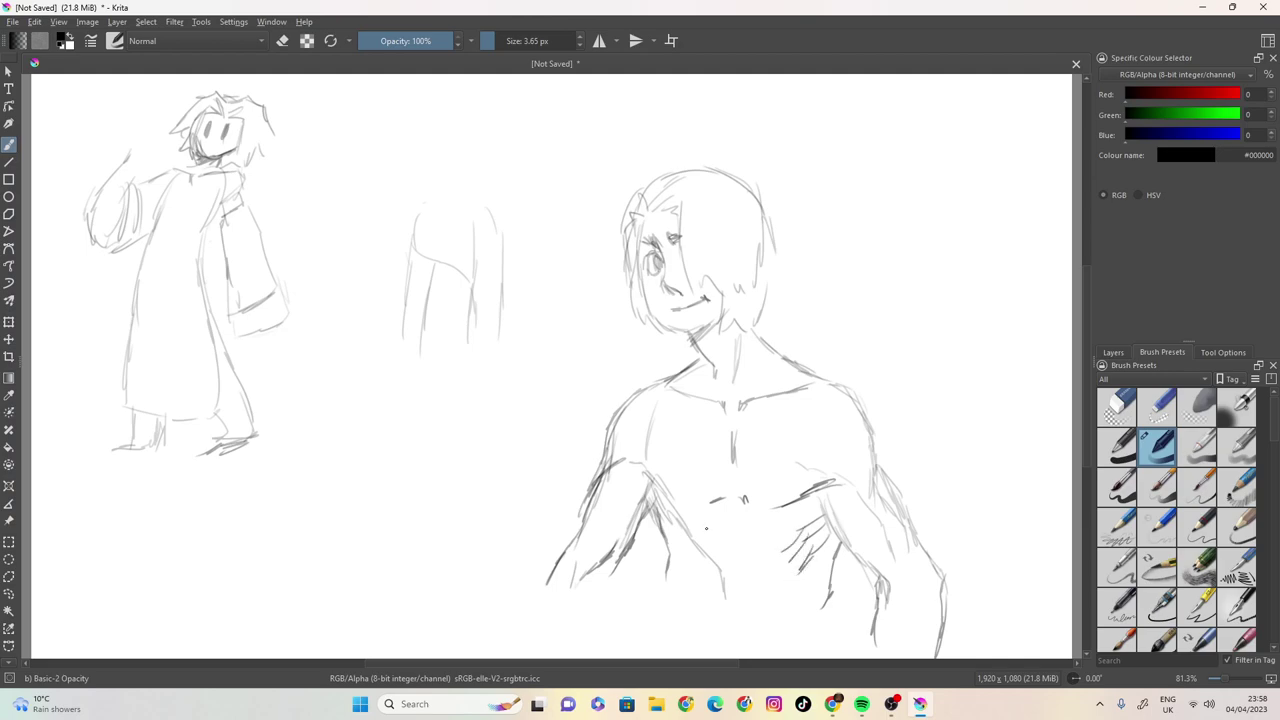
drag(725, 546, 722, 614)
- Sketch the second figure's flared tunic with shoulder, back contour and lower hem
drag(309, 341, 305, 360)
drag(316, 338, 290, 432)
drag(463, 292, 433, 385)
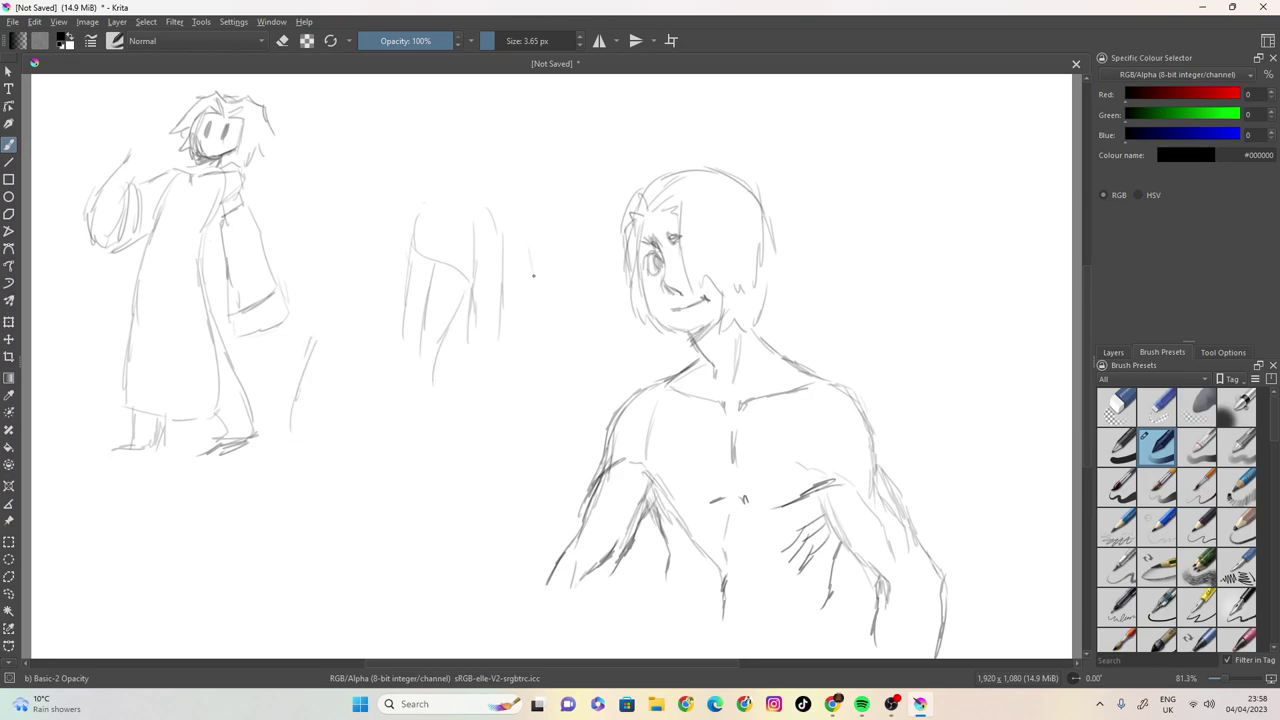
mouse_move(500, 265)
mouse_down()
mouse_move(525, 262)
mouse_move(532, 234)
mouse_up()
mouse_move(502, 194)
mouse_down()
mouse_move(558, 292)
mouse_move(569, 362)
mouse_up()
drag(433, 401, 580, 396)
drag(568, 292, 582, 366)
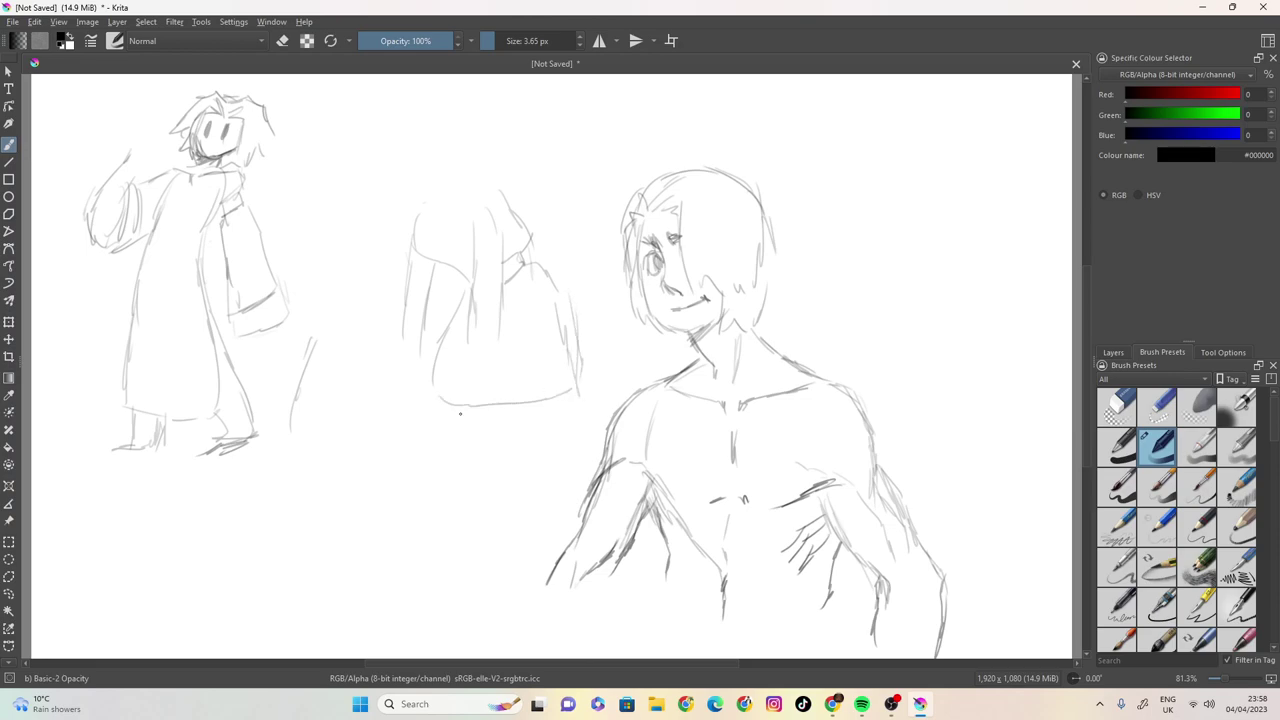
- Draw the second figure's baggy trouser legs, wrapped ankles and the start of both feet below the tunic
mouse_move(444, 397)
mouse_down()
mouse_move(440, 426)
mouse_move(468, 457)
mouse_move(458, 460)
mouse_move(497, 450)
mouse_move(504, 411)
mouse_move(510, 445)
mouse_move(560, 451)
mouse_up()
drag(568, 392, 572, 442)
mouse_move(462, 461)
mouse_down()
mouse_move(465, 479)
mouse_move(487, 461)
mouse_move(489, 479)
mouse_move(548, 476)
mouse_up()
mouse_move(522, 458)
mouse_down()
mouse_move(543, 456)
mouse_move(546, 470)
mouse_up()
mouse_move(528, 478)
mouse_down()
mouse_move(548, 477)
mouse_move(449, 522)
mouse_up()
mouse_move(489, 476)
mouse_down()
mouse_move(416, 548)
mouse_move(478, 527)
mouse_move(442, 541)
mouse_move(472, 499)
mouse_move(535, 498)
mouse_move(528, 485)
mouse_move(524, 521)
mouse_move(535, 533)
mouse_up()
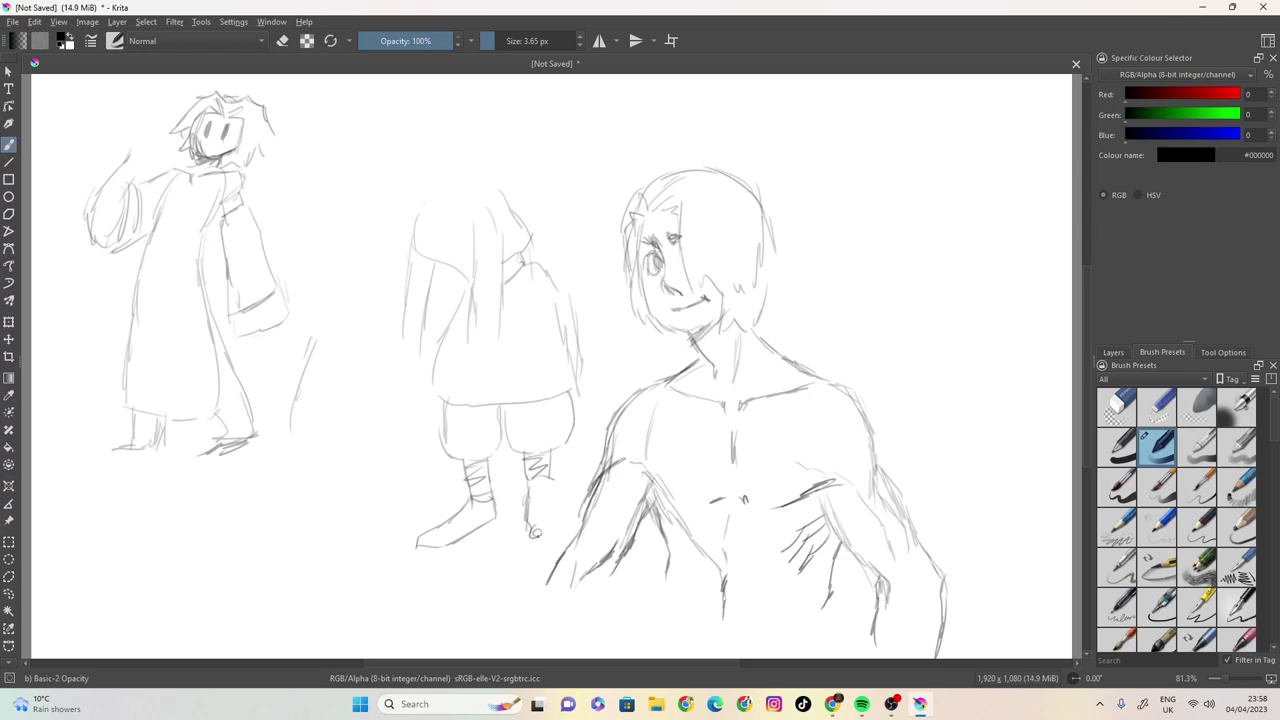
- Complete the second figure's bare feet with heels, soles and toe lines
mouse_move(551, 474)
mouse_down()
mouse_move(562, 538)
mouse_move(540, 538)
mouse_move(555, 514)
mouse_move(568, 537)
mouse_up()
drag(569, 536, 550, 541)
mouse_move(433, 531)
mouse_down()
mouse_move(428, 542)
mouse_move(458, 542)
mouse_move(479, 526)
mouse_move(463, 543)
mouse_up()
drag(496, 501, 498, 517)
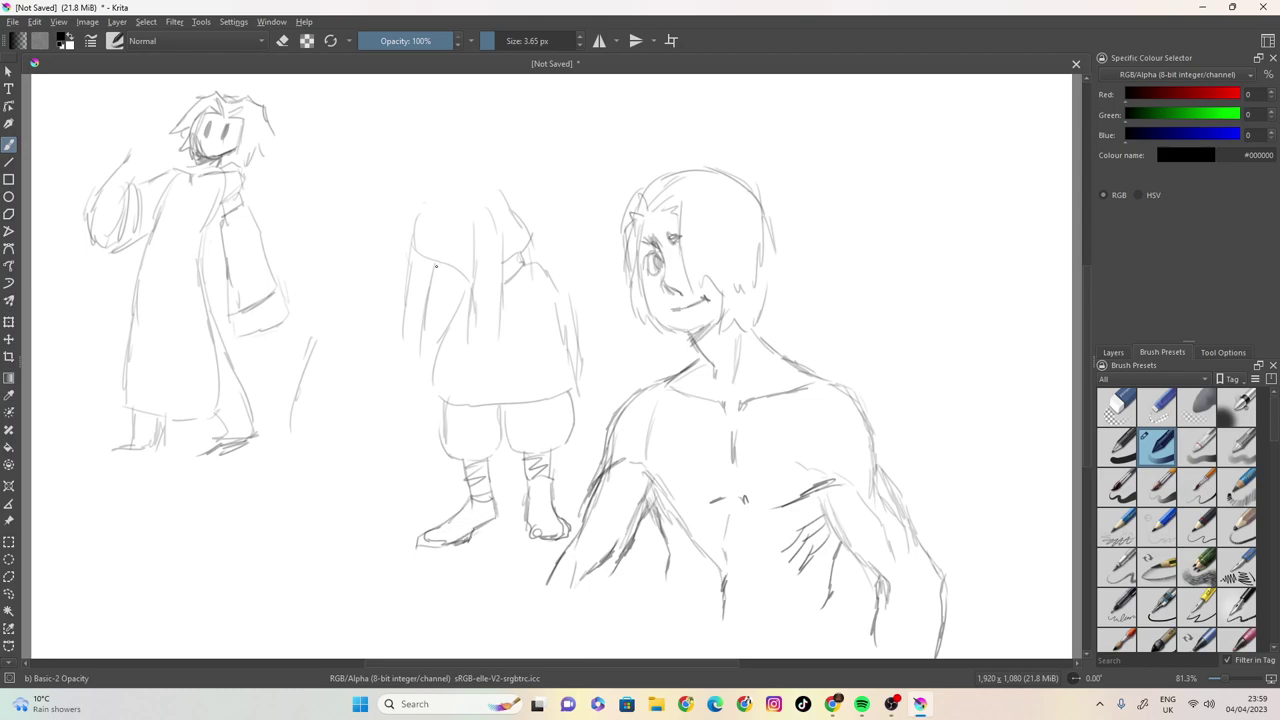
- Draw the second figure's hands, cuffs and the sleeve of the nearer arm
mouse_move(402, 321)
mouse_down()
mouse_move(425, 324)
mouse_move(428, 334)
mouse_move(393, 338)
mouse_move(421, 363)
mouse_up()
mouse_move(475, 319)
mouse_down()
mouse_move(499, 324)
mouse_move(462, 355)
mouse_move(504, 350)
mouse_move(503, 324)
mouse_move(458, 355)
mouse_up()
mouse_move(472, 292)
mouse_down()
mouse_move(470, 318)
mouse_move(506, 289)
mouse_move(505, 260)
mouse_up()
mouse_move(486, 214)
mouse_down()
mouse_move(503, 259)
mouse_move(463, 231)
mouse_move(472, 312)
mouse_up()
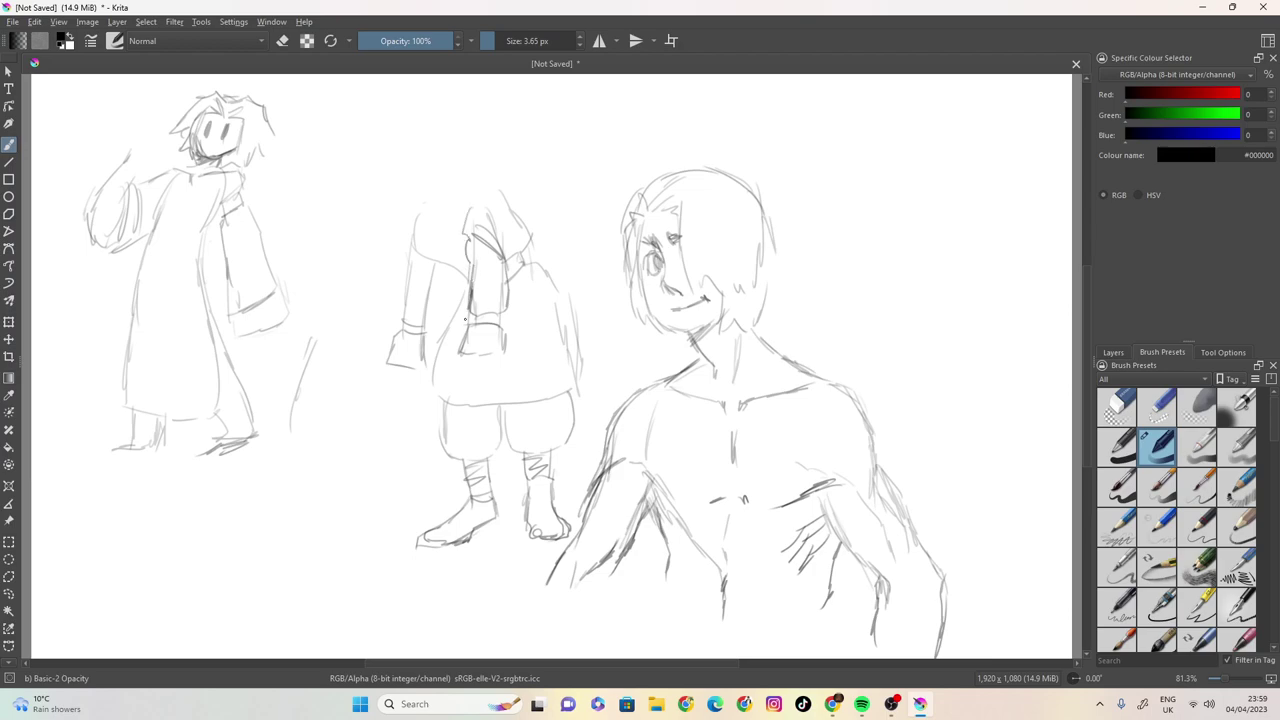
- Draw the second figure's other sleeve folds and the lowered hood around its neck
mouse_move(434, 263)
mouse_down()
mouse_move(407, 256)
mouse_move(448, 264)
mouse_move(420, 290)
mouse_move(395, 288)
mouse_move(404, 313)
mouse_up()
mouse_move(400, 257)
mouse_down()
mouse_move(399, 268)
mouse_move(410, 211)
mouse_move(496, 155)
mouse_up()
mouse_move(454, 206)
mouse_down()
mouse_move(527, 164)
mouse_move(490, 197)
mouse_move(426, 195)
mouse_move(438, 174)
mouse_move(410, 208)
mouse_move(436, 206)
mouse_move(410, 212)
mouse_up()
mouse_move(440, 167)
mouse_down()
mouse_move(446, 190)
mouse_move(420, 158)
mouse_move(411, 120)
mouse_move(432, 166)
mouse_move(408, 90)
mouse_move(443, 77)
mouse_move(486, 124)
mouse_move(474, 160)
mouse_up()
- Sketch the second figure's head above the hood with face outline, neck and hair
mouse_move(423, 119)
mouse_down()
mouse_move(414, 100)
mouse_move(464, 130)
mouse_move(450, 95)
mouse_up()
drag(420, 122, 420, 156)
drag(434, 100, 418, 132)
mouse_move(436, 94)
mouse_down()
mouse_move(471, 124)
mouse_move(464, 170)
mouse_up()
drag(429, 105, 416, 132)
drag(418, 116, 416, 150)
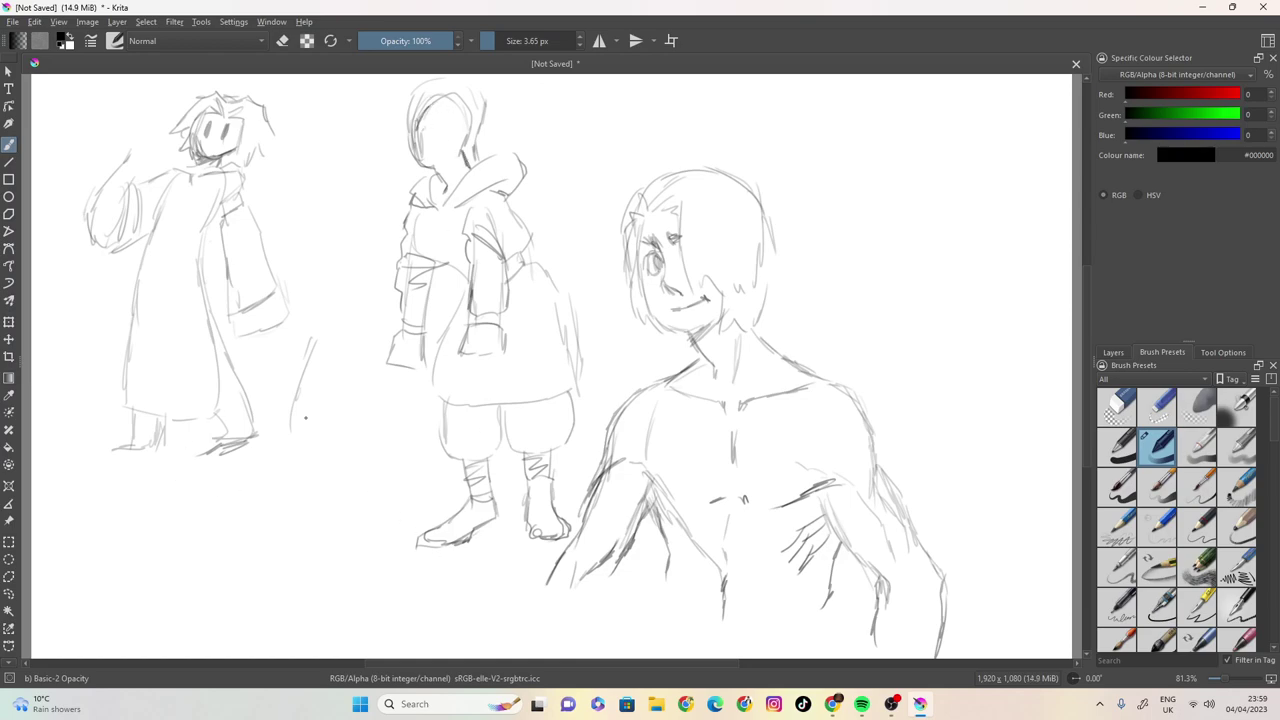
- Add outer hair strands to the large figure, then sketch the fringe and face outline of another head at its right
mouse_move(762, 192)
mouse_down()
mouse_move(786, 240)
mouse_move(773, 291)
mouse_up()
mouse_move(876, 200)
mouse_down()
mouse_move(849, 215)
mouse_move(850, 233)
mouse_move(906, 226)
mouse_up()
drag(905, 192, 928, 222)
drag(924, 206, 957, 226)
mouse_move(876, 200)
mouse_down()
mouse_move(864, 249)
mouse_move(852, 249)
mouse_move(876, 296)
mouse_up()
mouse_move(864, 240)
mouse_down()
mouse_move(878, 288)
mouse_move(912, 318)
mouse_move(944, 316)
mouse_move(954, 304)
mouse_move(924, 317)
mouse_move(973, 277)
mouse_move(970, 290)
mouse_up()
drag(970, 212, 960, 270)
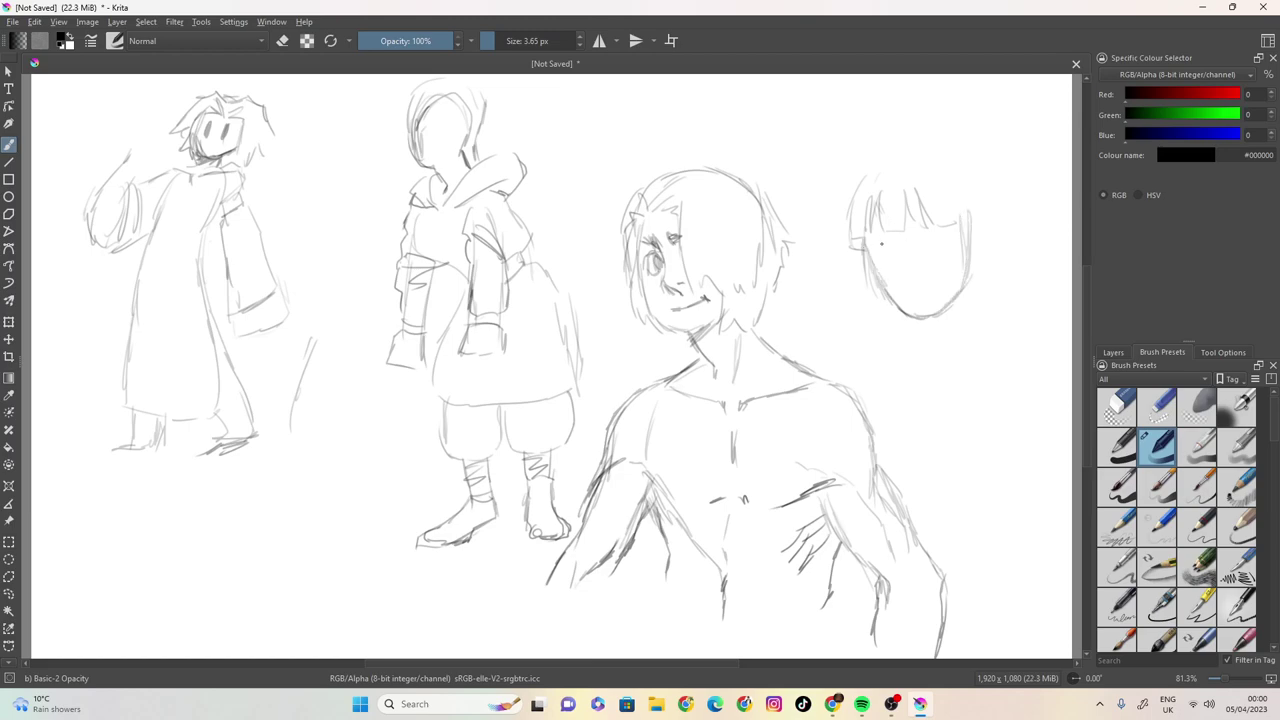
- Draw the new head's eyes, angry brows, nose, smirking mouth and ear
mouse_move(903, 233)
mouse_down()
mouse_move(952, 221)
mouse_move(872, 256)
mouse_move(892, 240)
mouse_move(877, 258)
mouse_move(919, 282)
mouse_up()
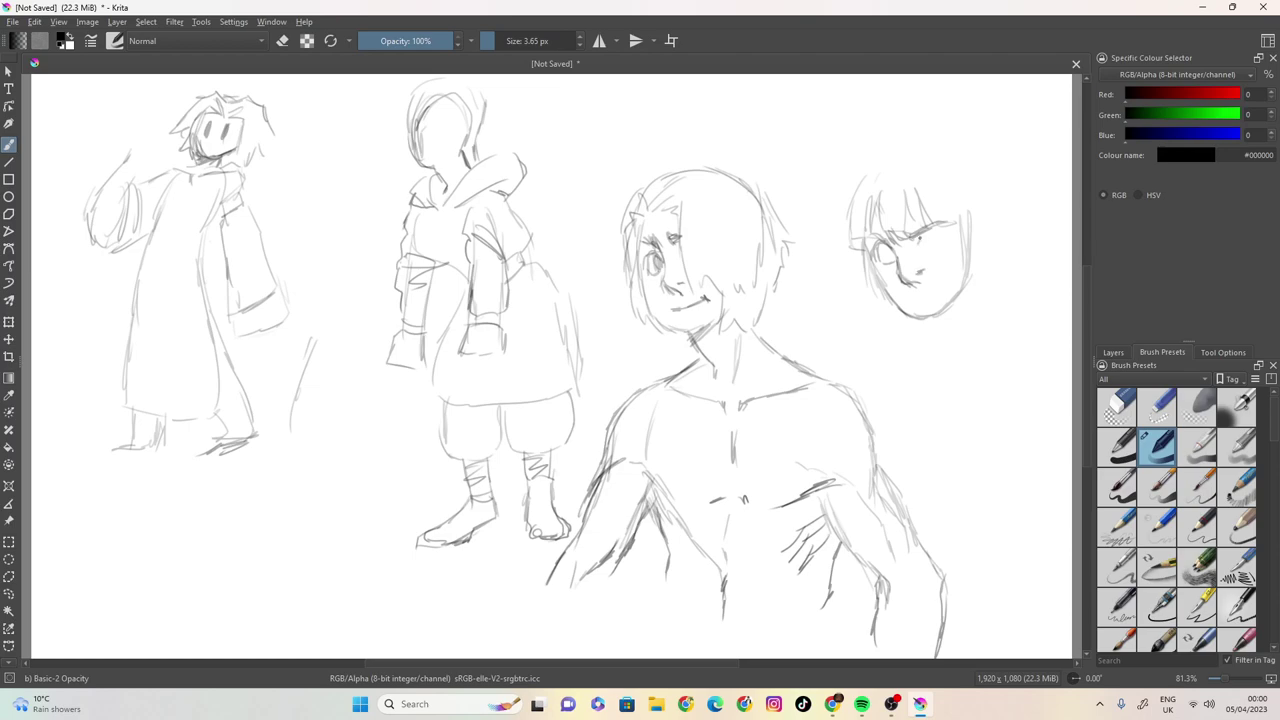
mouse_move(944, 240)
mouse_down()
mouse_move(922, 247)
mouse_move(948, 237)
mouse_move(948, 251)
mouse_move(893, 273)
mouse_move(886, 258)
mouse_move(931, 236)
mouse_up()
drag(922, 296, 937, 291)
mouse_move(972, 216)
mouse_down()
mouse_move(975, 238)
mouse_move(982, 210)
mouse_move(986, 246)
mouse_up()
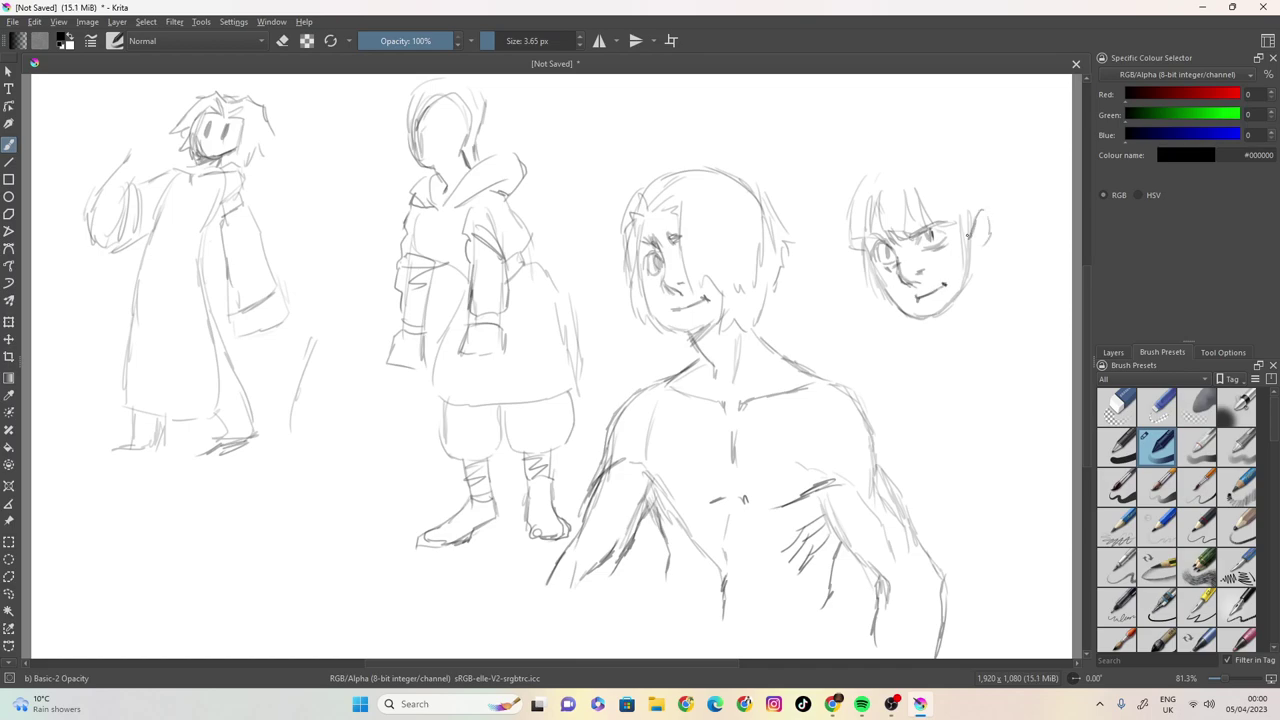
- Sketch spiky hair around the new head and shade the jaw and upper neck
mouse_move(948, 186)
mouse_down()
mouse_move(976, 244)
mouse_move(996, 228)
mouse_up()
mouse_move(944, 148)
mouse_down()
mouse_move(964, 132)
mouse_move(980, 158)
mouse_move(942, 148)
mouse_move(980, 132)
mouse_move(909, 138)
mouse_move(839, 185)
mouse_move(846, 205)
mouse_up()
mouse_move(992, 168)
mouse_down()
mouse_move(1008, 178)
mouse_move(1005, 229)
mouse_move(962, 292)
mouse_up()
mouse_move(989, 244)
mouse_down()
mouse_move(976, 312)
mouse_move(930, 332)
mouse_up()
mouse_move(942, 320)
mouse_down()
mouse_move(932, 336)
mouse_move(951, 360)
mouse_up()
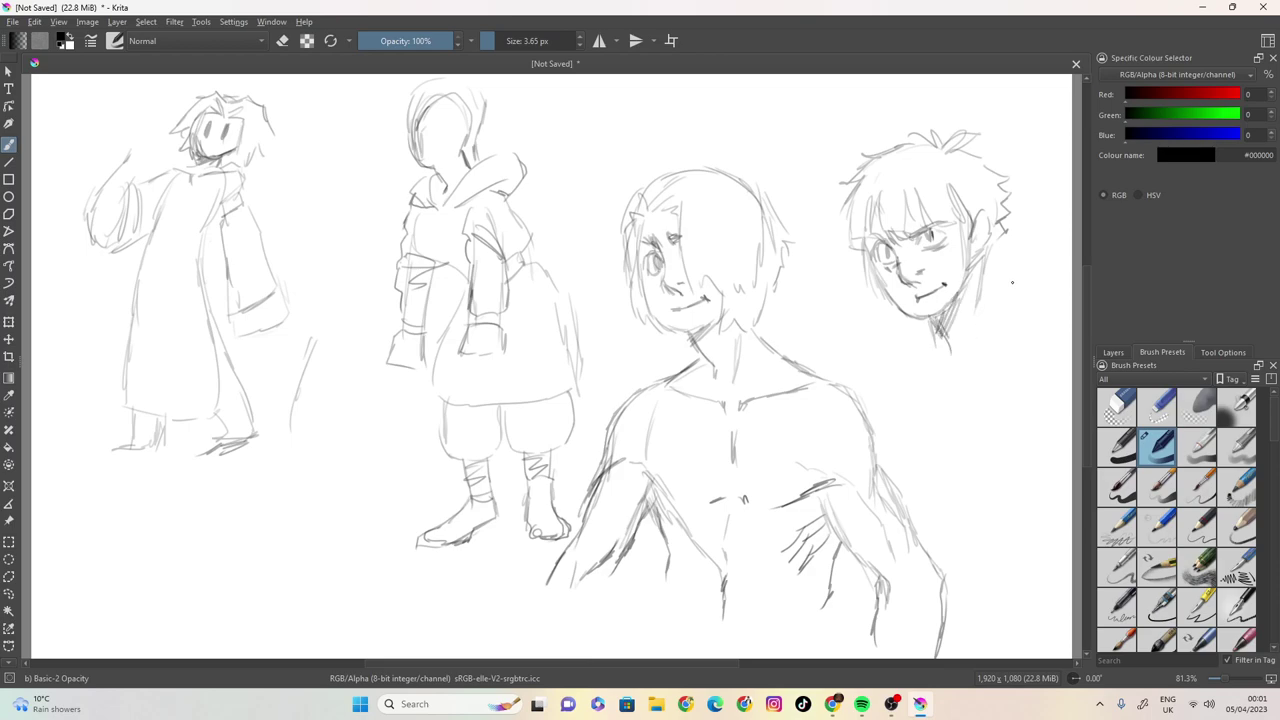
- Draw the neck, shoulder slope and collarbones below the spiky-haired head
drag(987, 265, 994, 309)
drag(940, 328, 917, 370)
mouse_move(996, 292)
mouse_down()
mouse_move(987, 263)
mouse_move(1004, 327)
mouse_move(1015, 370)
mouse_up()
drag(928, 372, 945, 378)
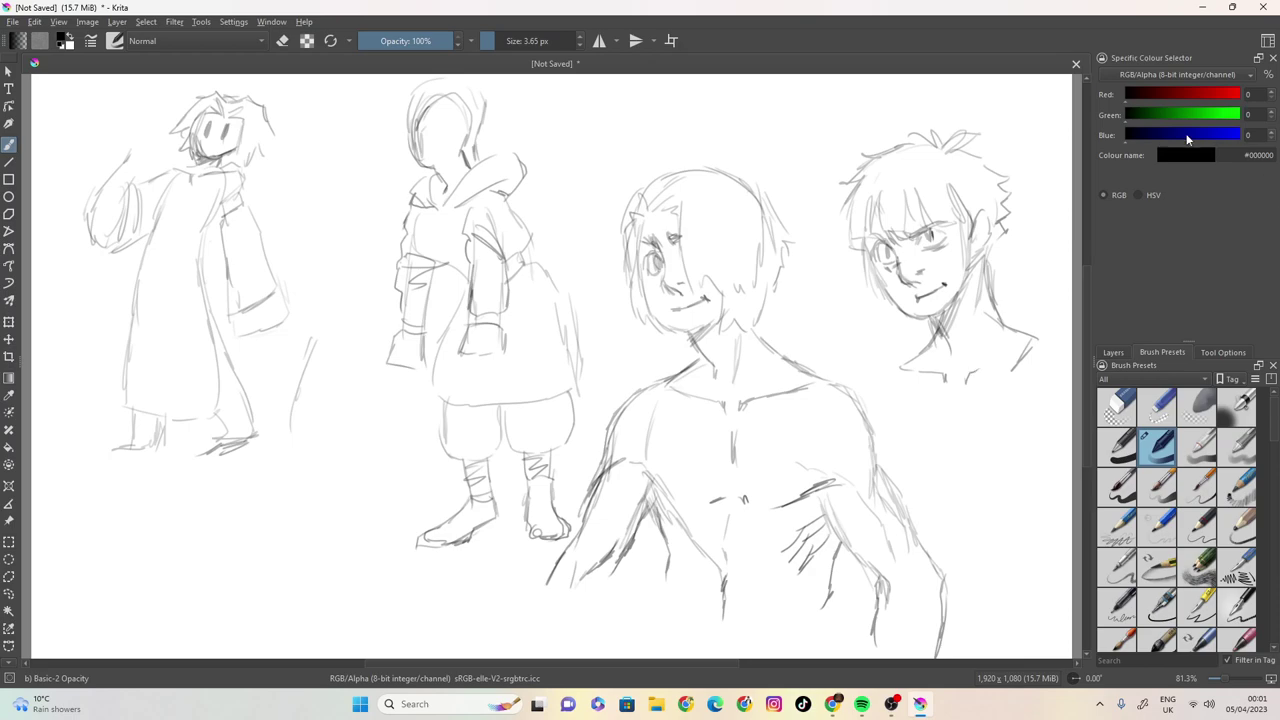
- Close the drawing with saving, enter the file name "random sketch", and decline replacing the existing file
click(1262, 7)
click(594, 366)
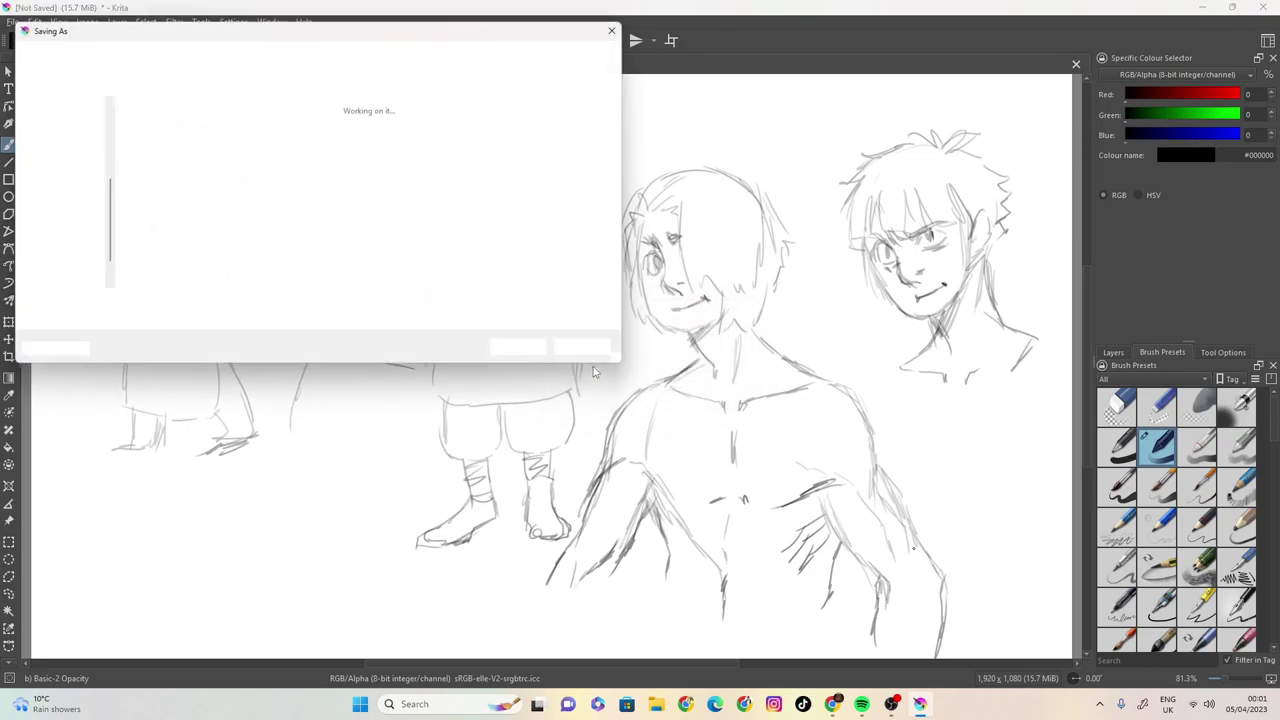
text(random)
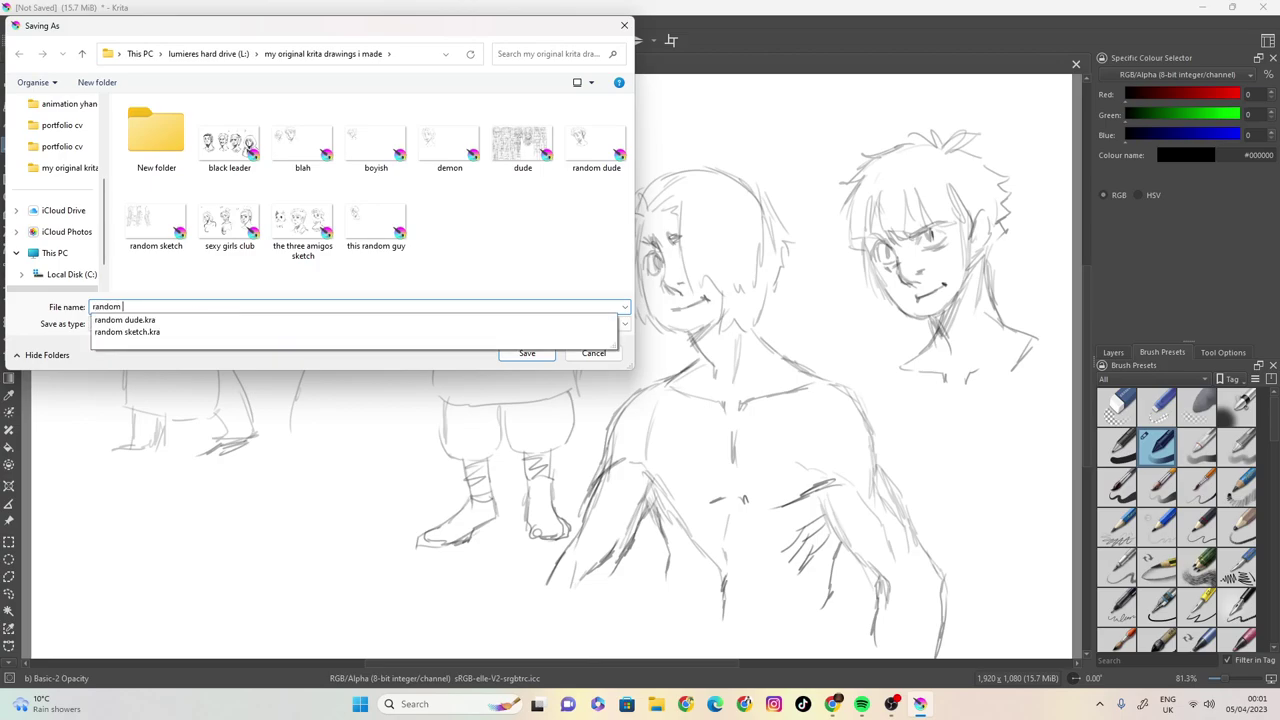
text( sketch)
key(Return)
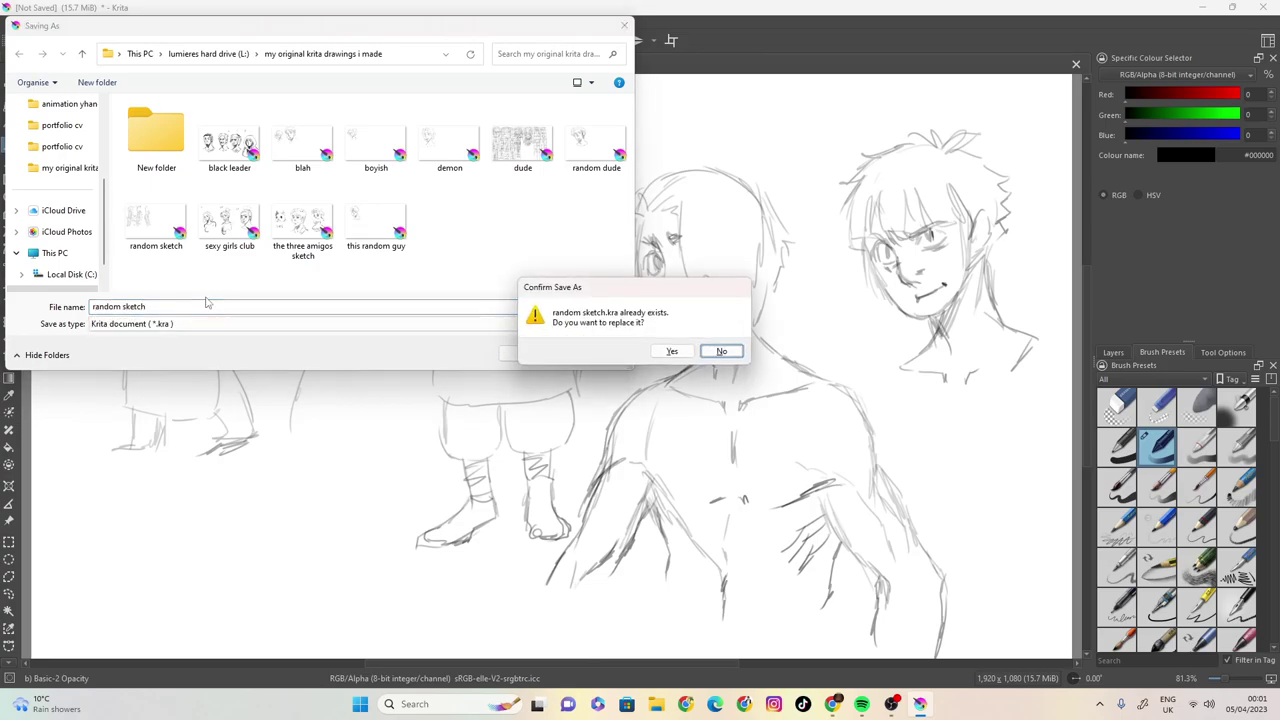
click(721, 354)
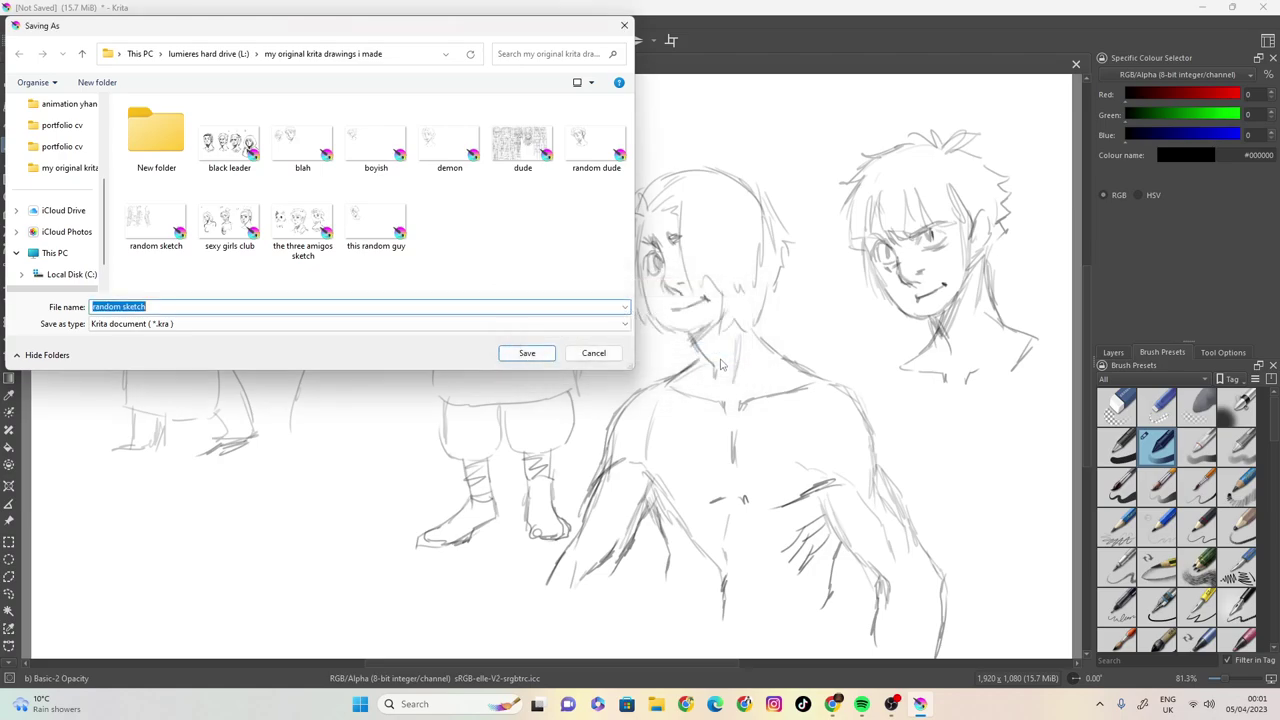
click(181, 309)
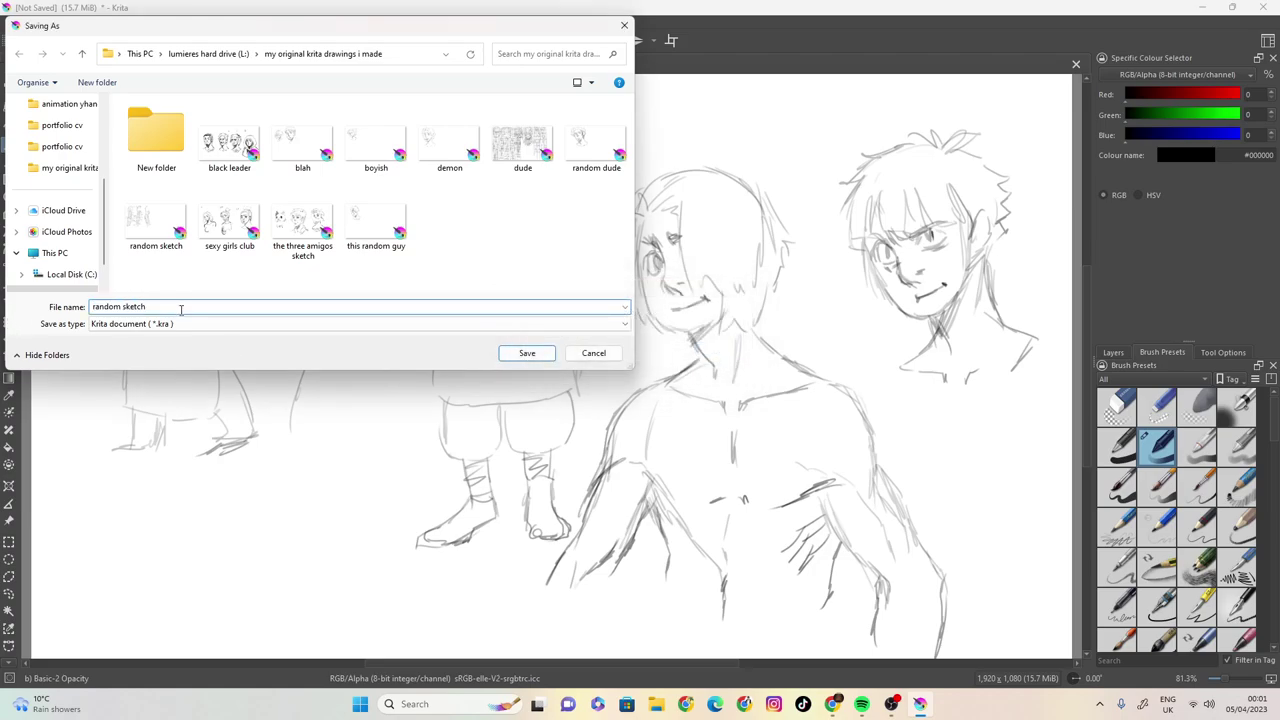